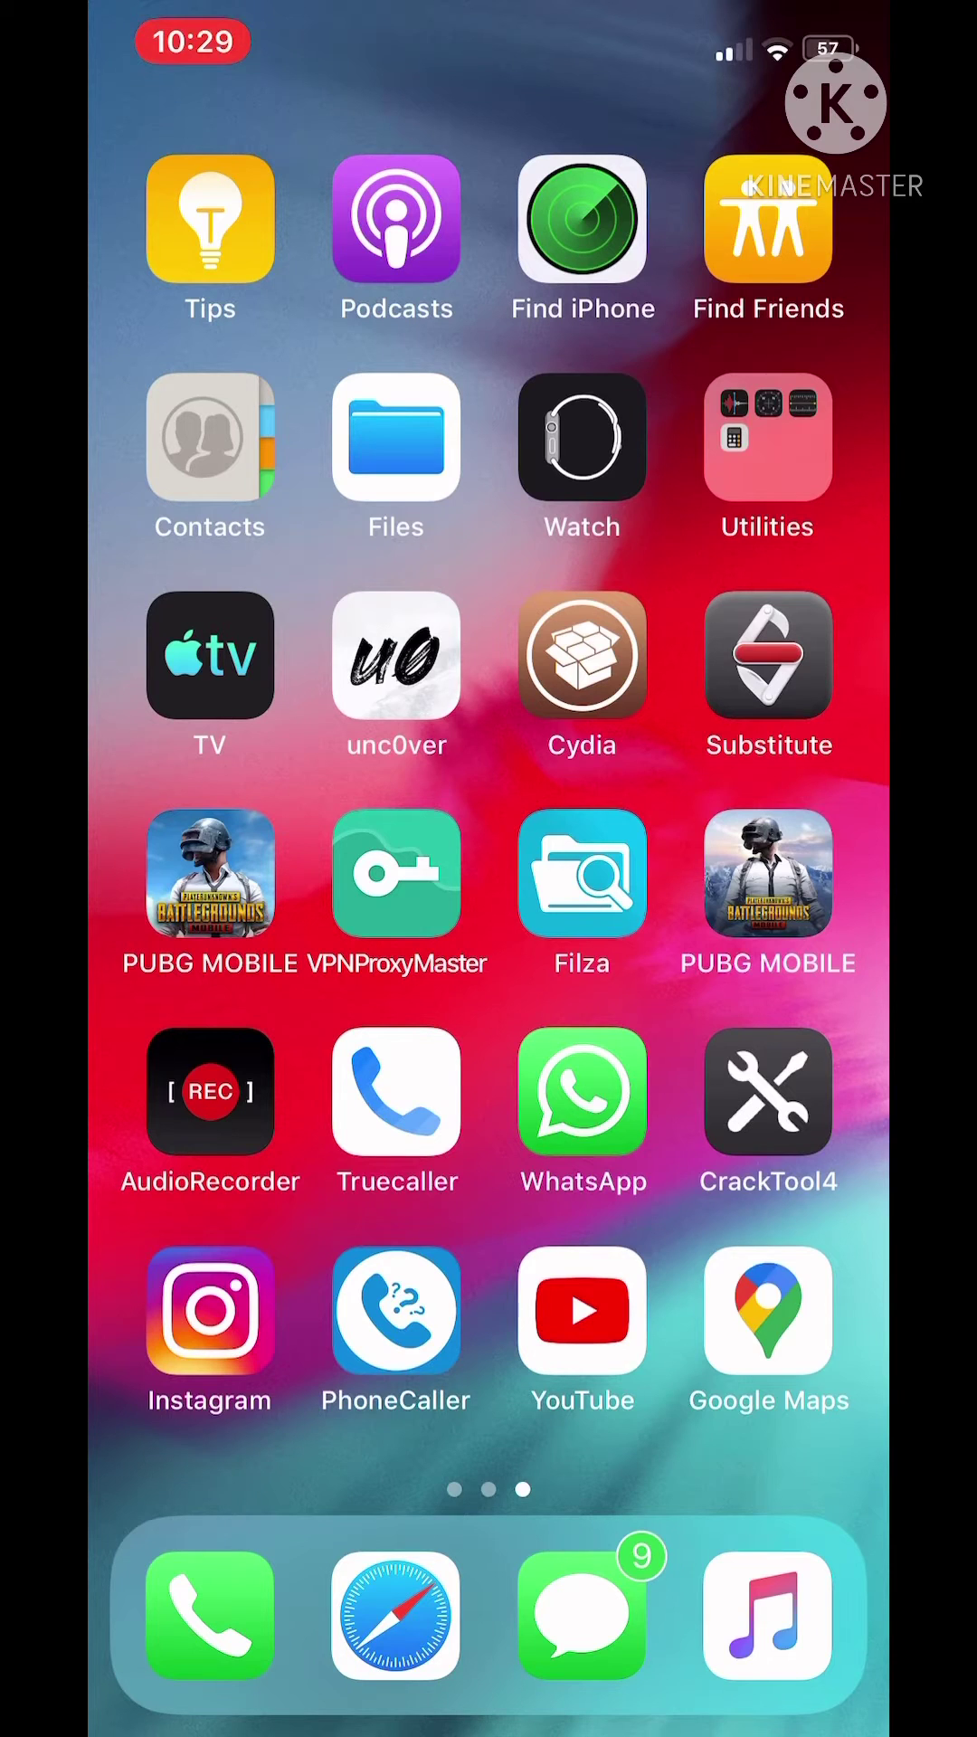
- Leave the OnlineNotify package details, close Cydia, and return to the home screen
{"action": "left_click", "coordinate": [582, 656]}
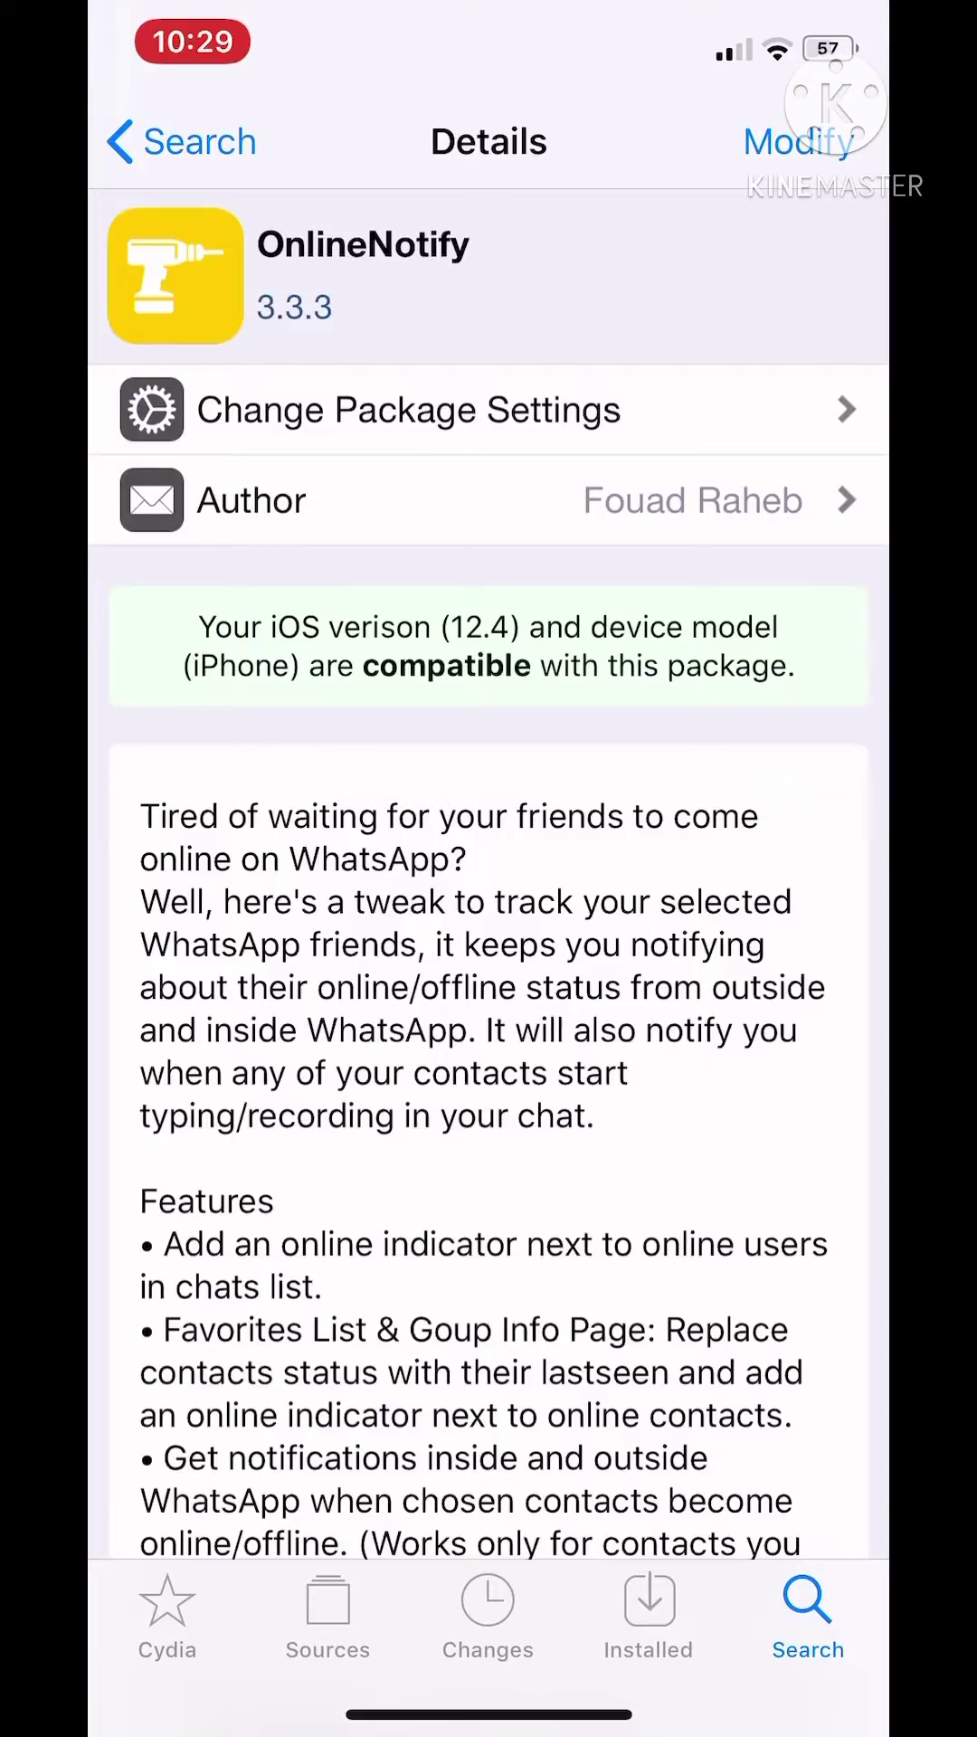
{"action": "scroll", "coordinate": [490, 869], "scroll_direction": "up", "scroll_amount": 10}
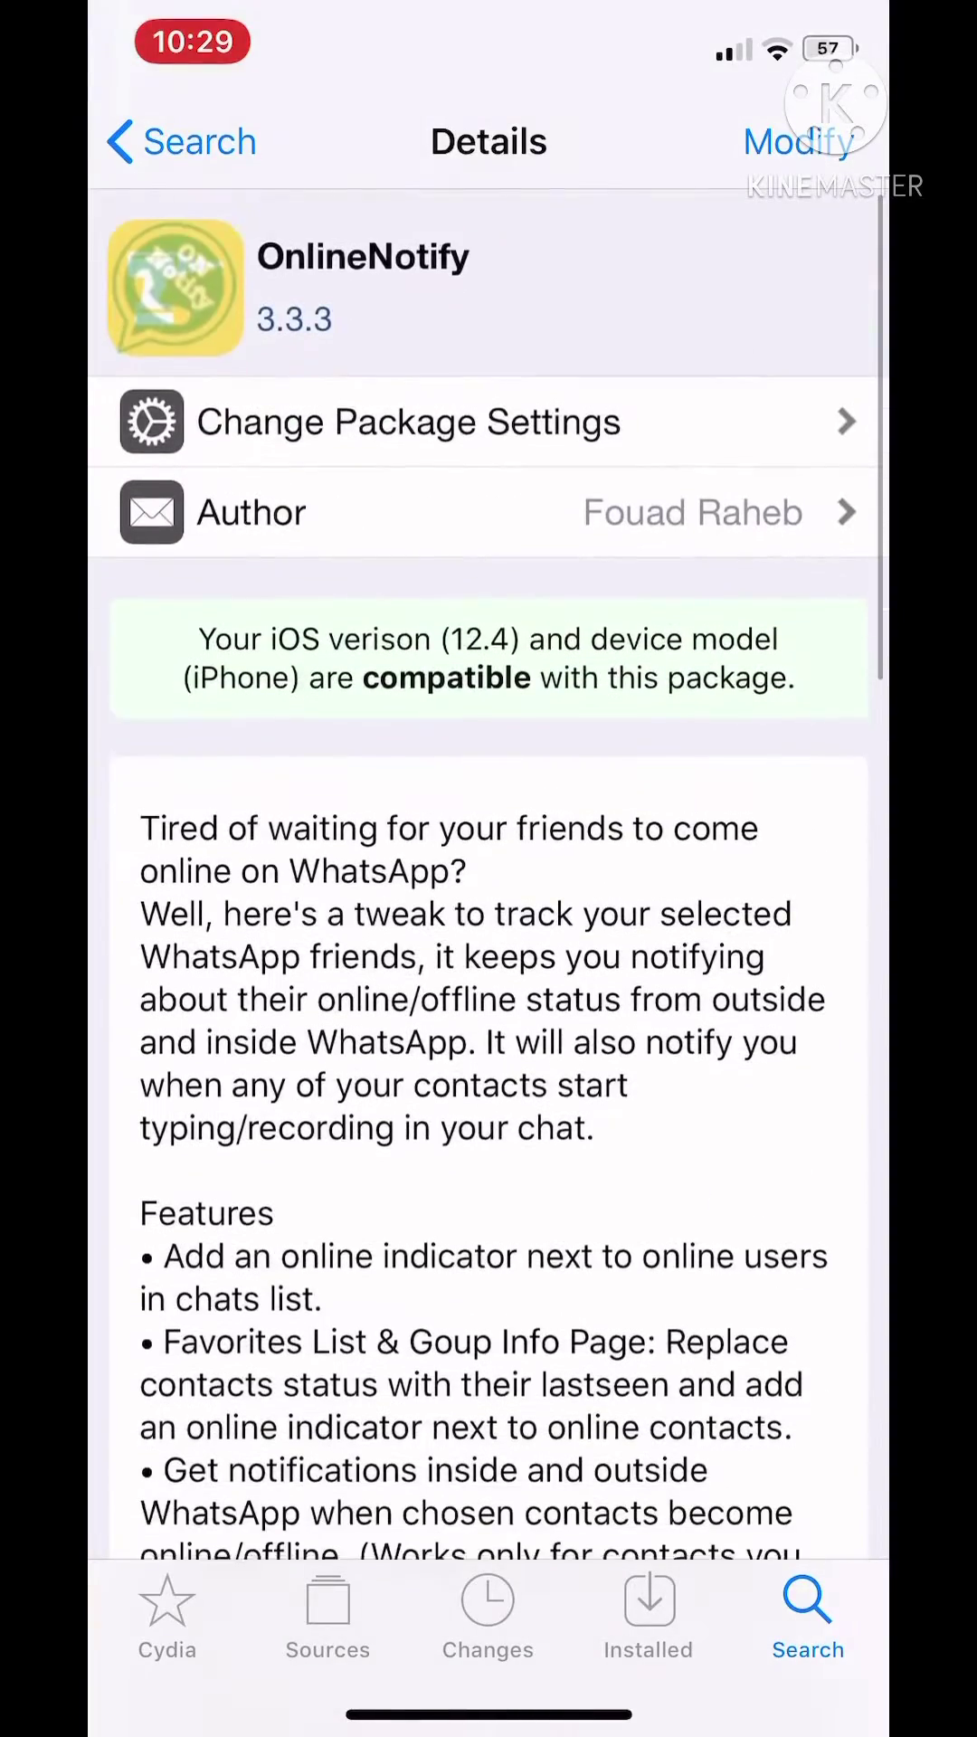
{"action": "scroll", "coordinate": [488, 869], "scroll_direction": "down", "scroll_amount": 2}
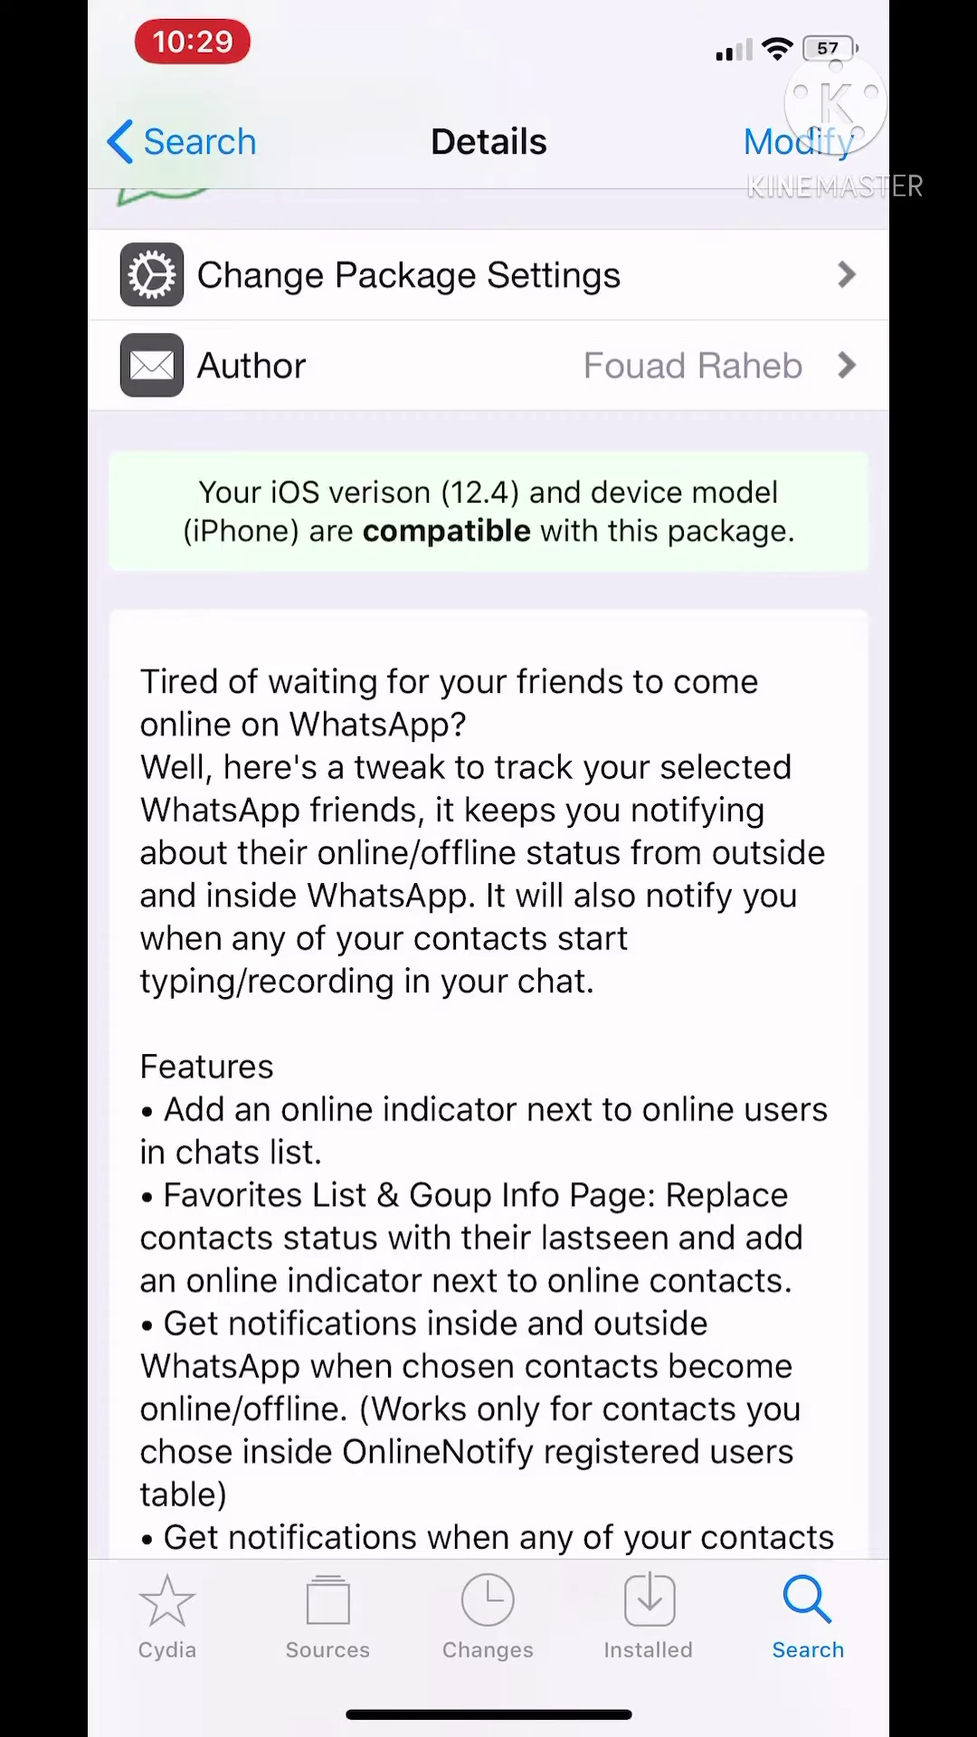
{"action": "scroll", "coordinate": [489, 868], "scroll_direction": "down", "scroll_amount": 10}
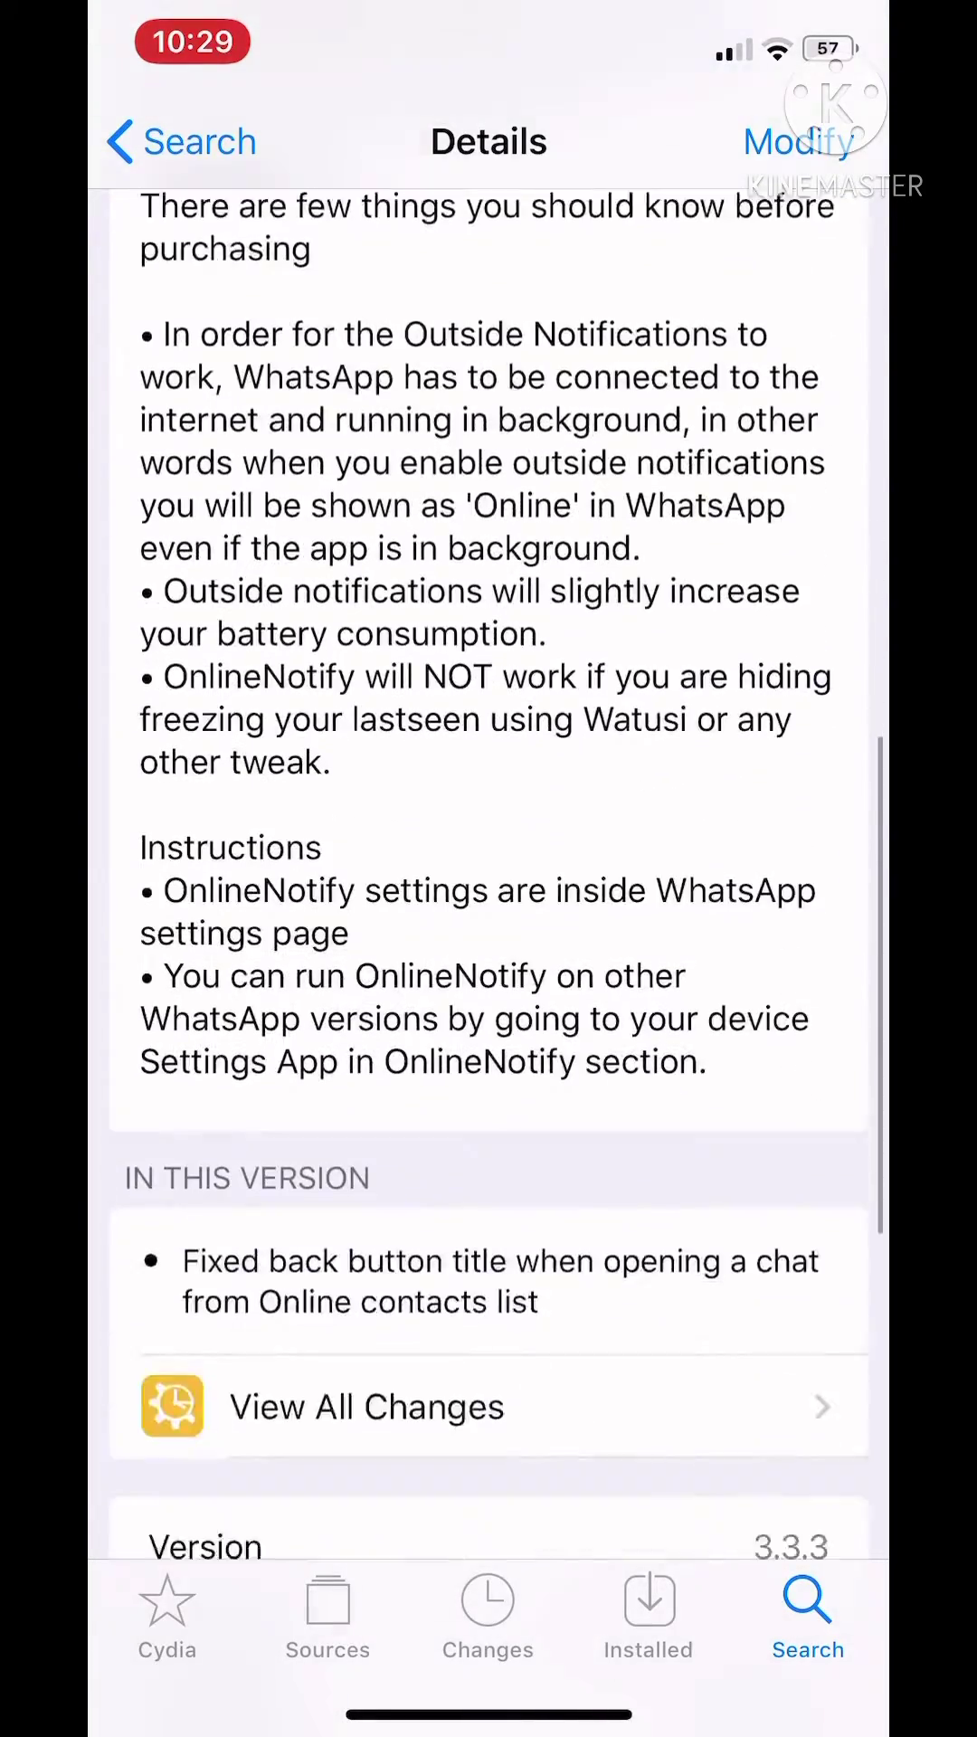
{"action": "scroll", "coordinate": [489, 868], "scroll_direction": "down", "scroll_amount": 5}
{"action": "scroll", "coordinate": [489, 868], "scroll_direction": "down", "scroll_amount": 3}
{"action": "scroll", "coordinate": [489, 869], "scroll_direction": "down", "scroll_amount": 2}
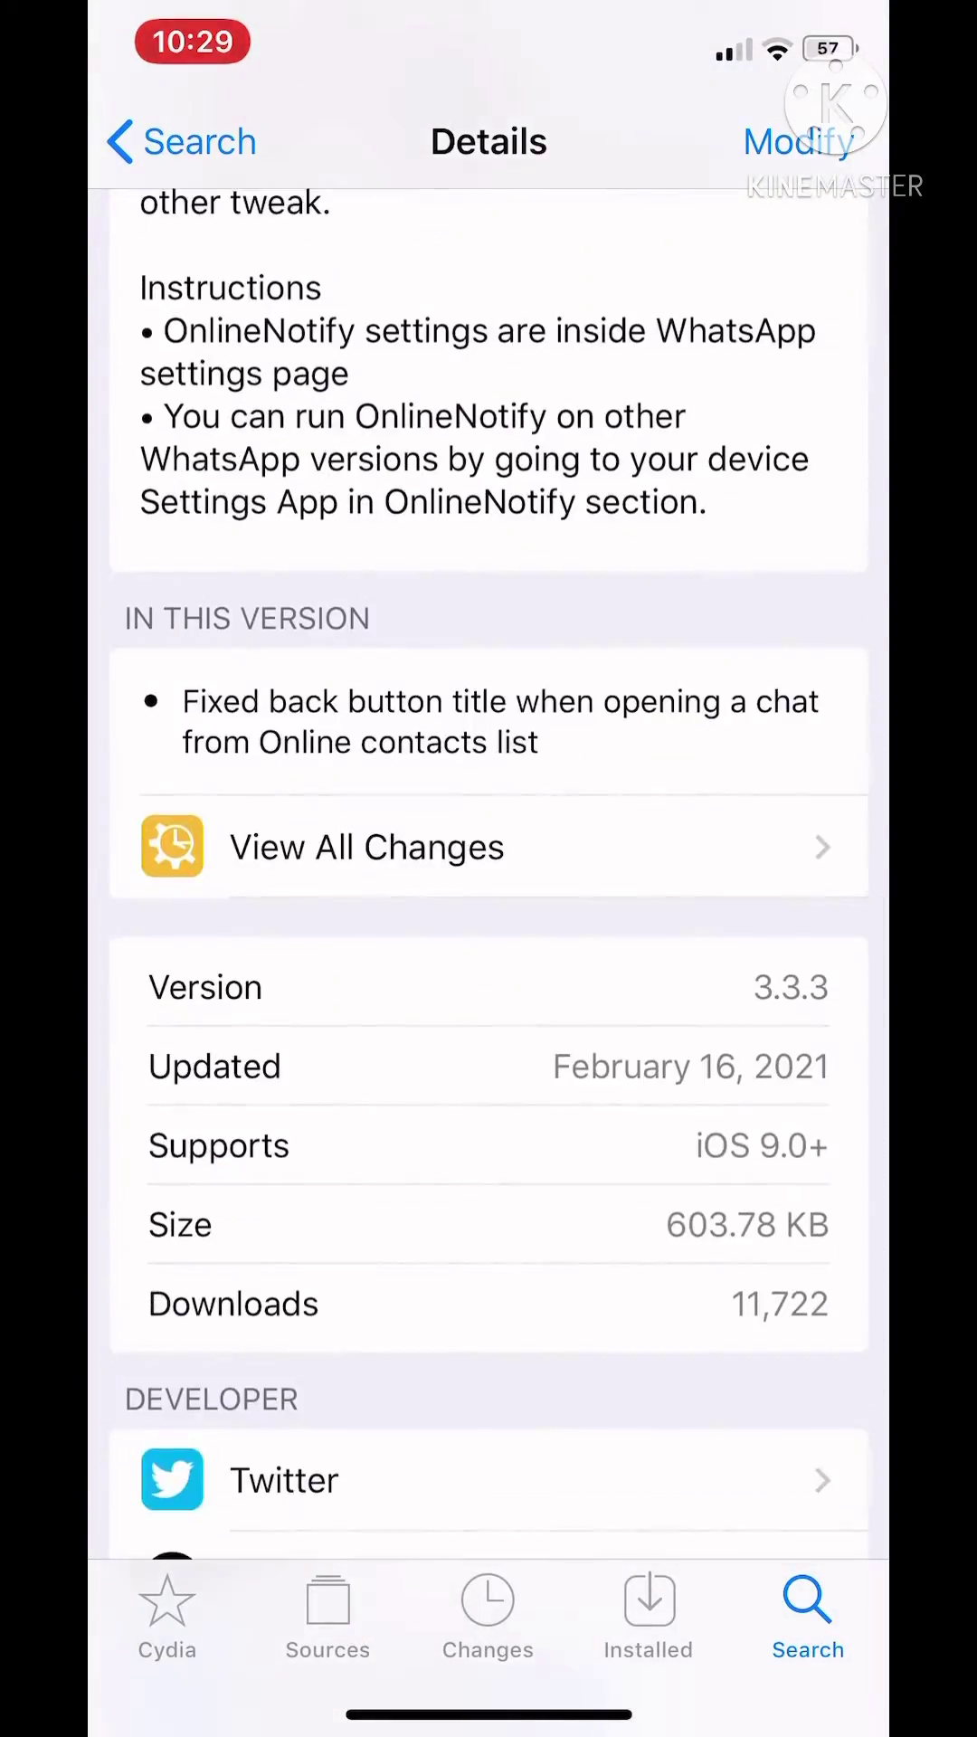
{"action": "scroll", "coordinate": [489, 869], "scroll_direction": "down", "scroll_amount": 5}
{"action": "scroll", "coordinate": [489, 869], "scroll_direction": "up", "scroll_amount": 8}
{"action": "scroll", "coordinate": [488, 868], "scroll_direction": "up", "scroll_amount": 5}
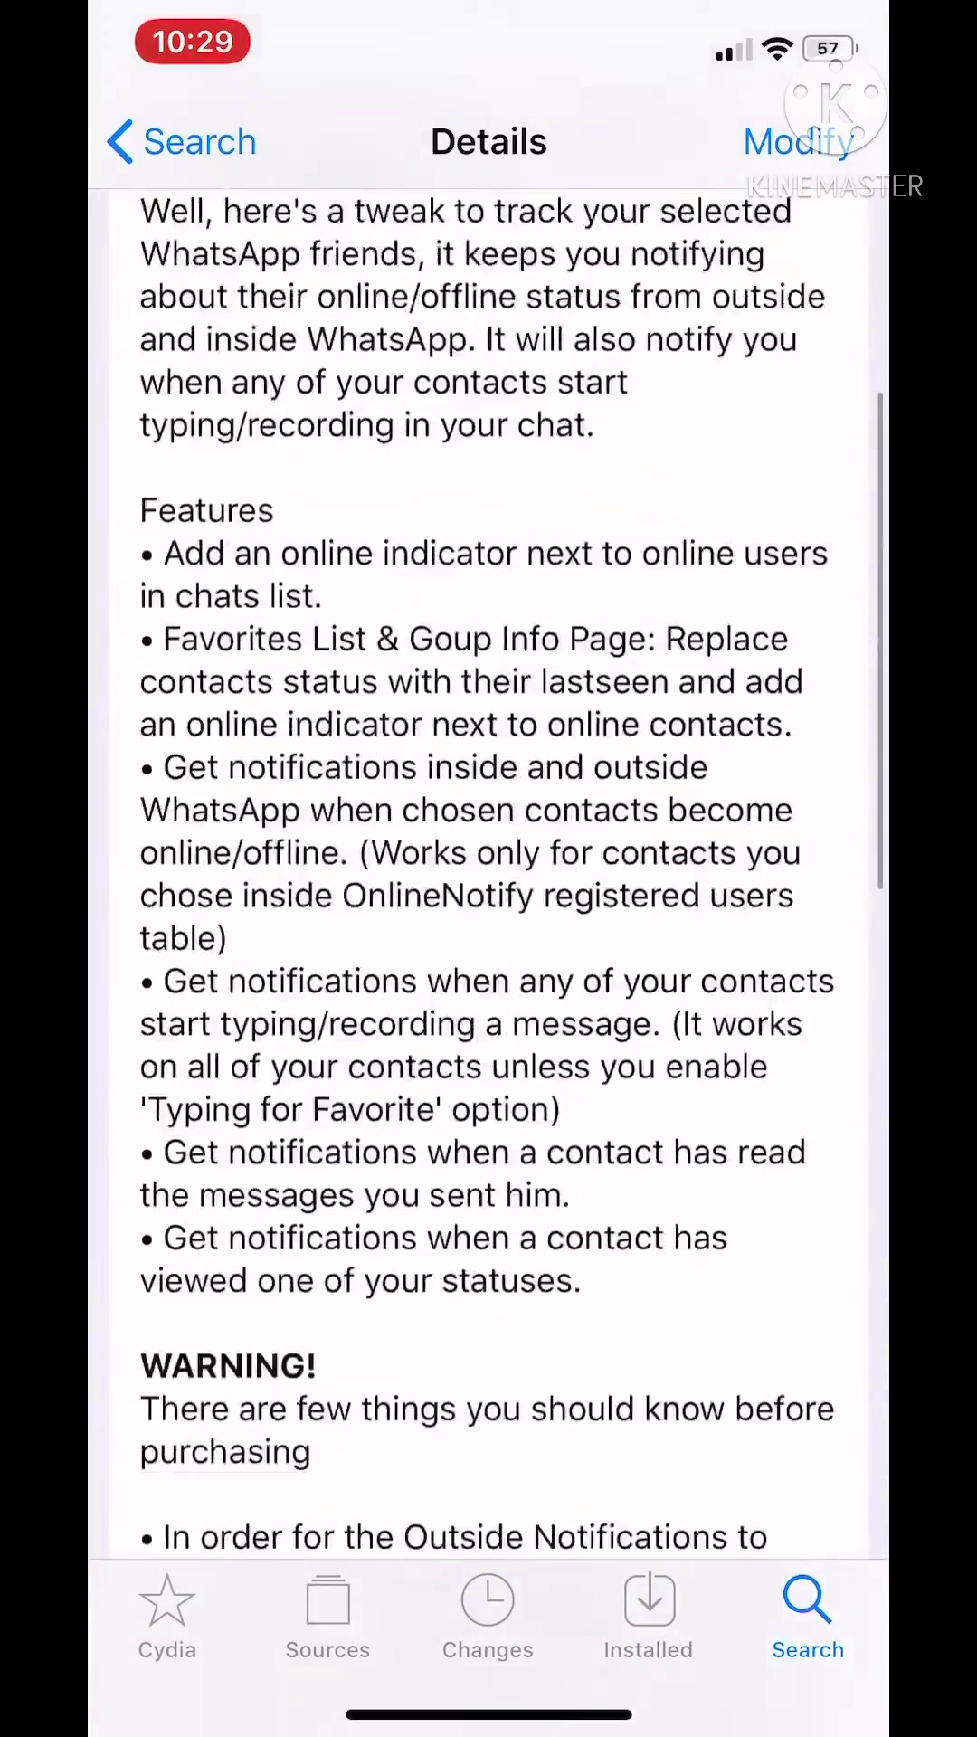
{"action": "scroll", "coordinate": [490, 868], "scroll_direction": "up", "scroll_amount": 5}
{"action": "scroll", "coordinate": [488, 869], "scroll_direction": "down", "scroll_amount": 8}
{"action": "scroll", "coordinate": [489, 869], "scroll_direction": "down", "scroll_amount": 5}
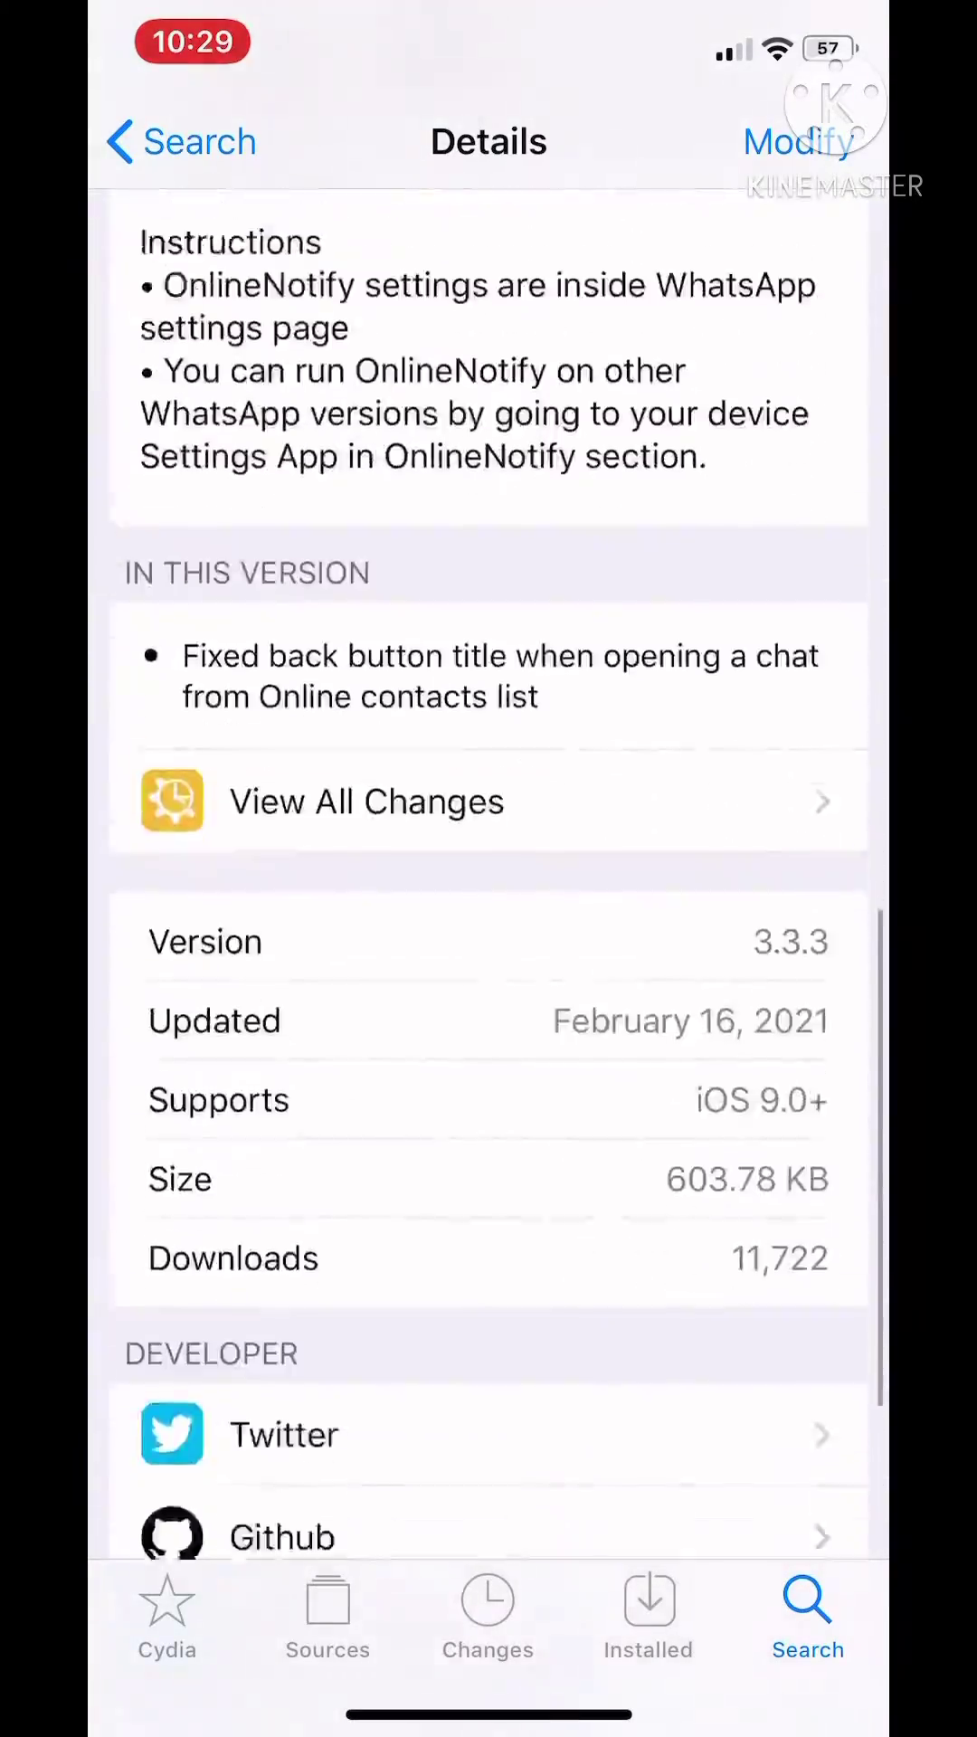
{"action": "scroll", "coordinate": [488, 868], "scroll_direction": "up", "scroll_amount": 5}
{"action": "scroll", "coordinate": [488, 868], "scroll_direction": "up", "scroll_amount": 5}
{"action": "scroll", "coordinate": [489, 868], "scroll_direction": "up", "scroll_amount": 3}
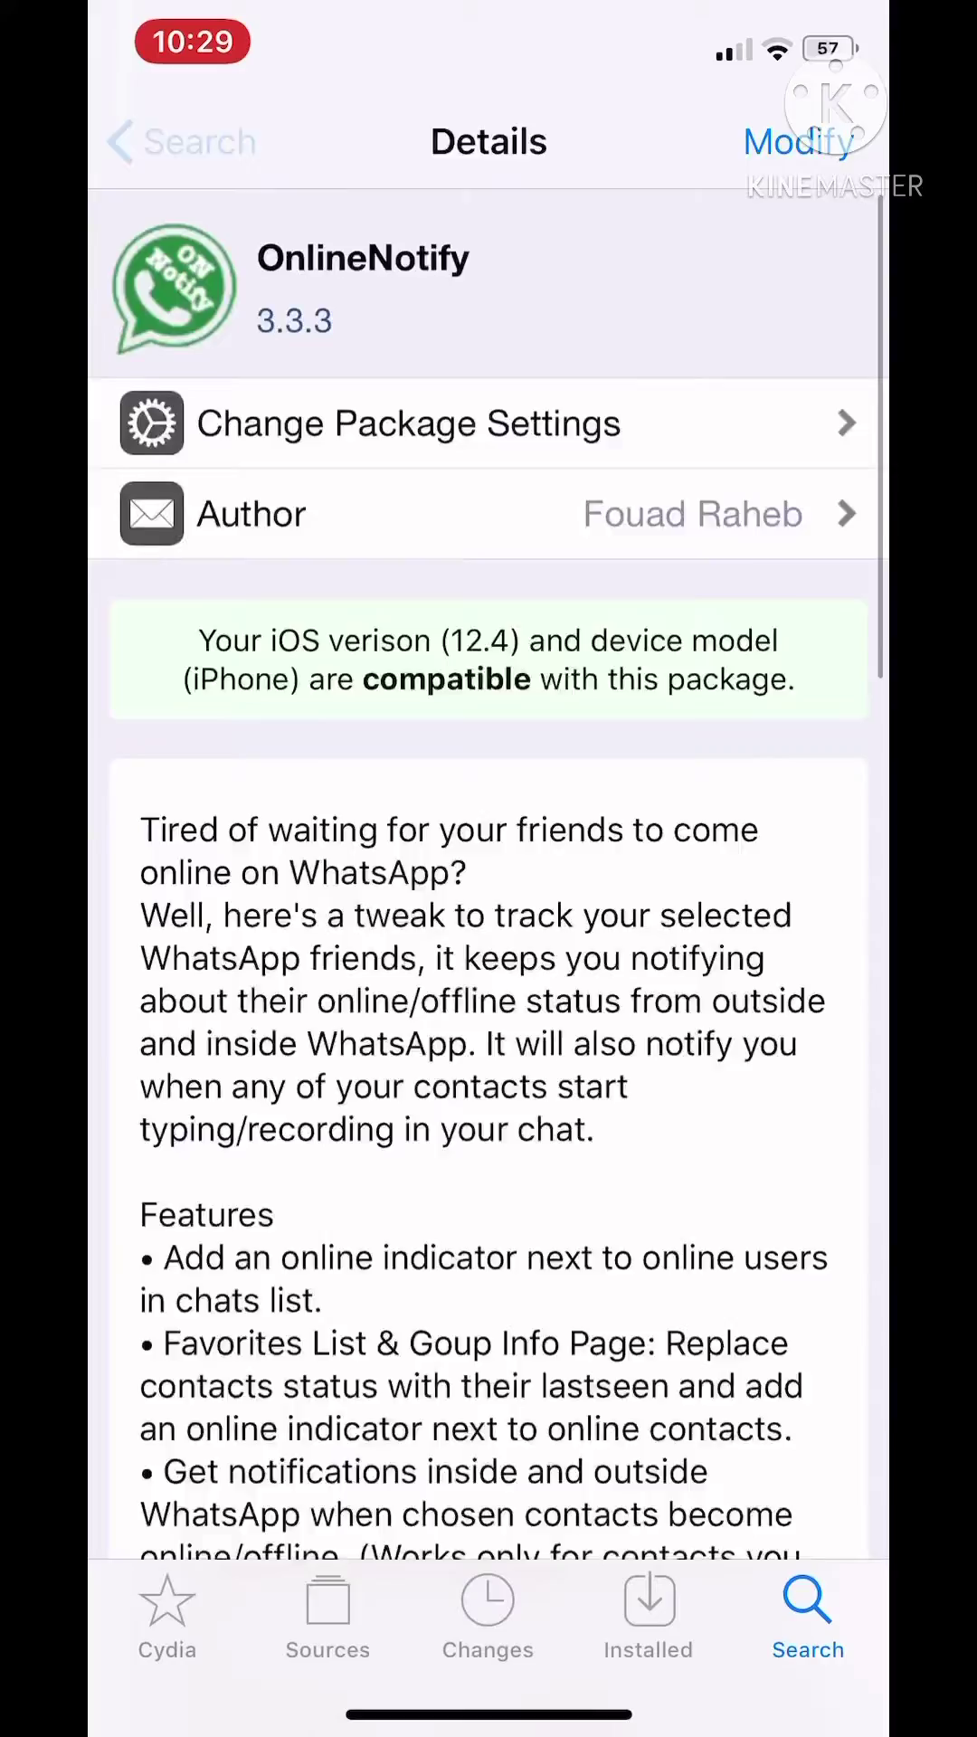
{"action": "left_click", "coordinate": [184, 142]}
{"action": "left_click", "coordinate": [489, 50]}
{"action": "key", "text": "super"}
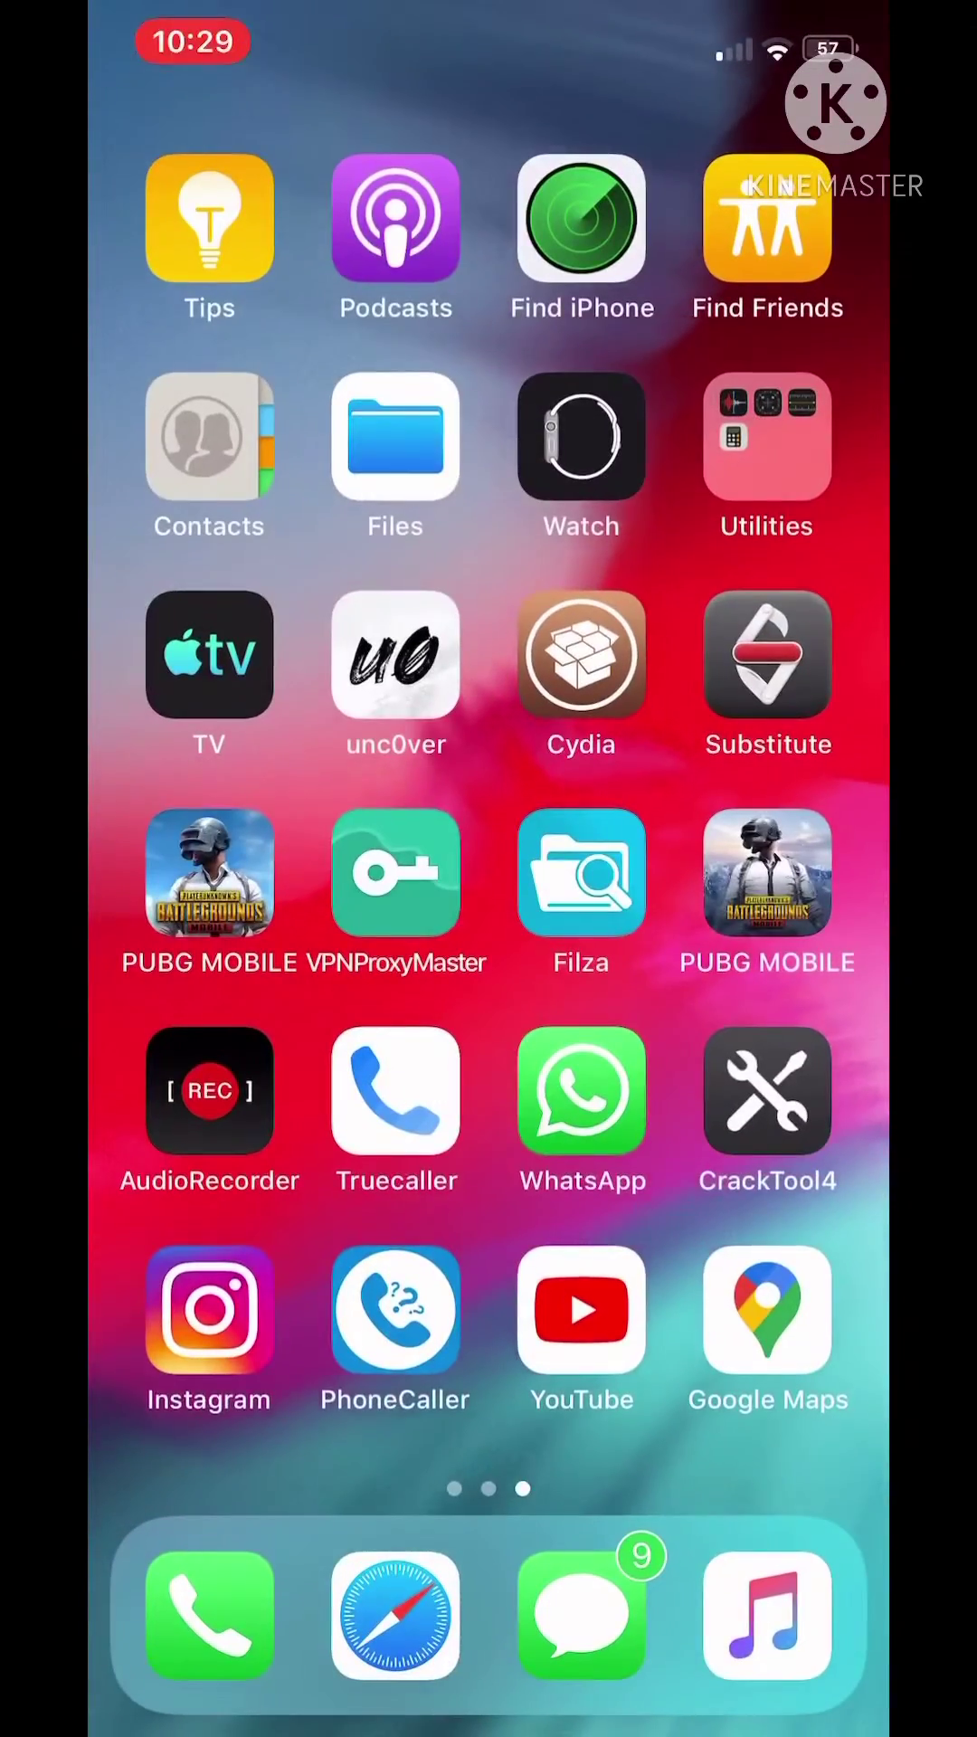
- Launch WhatsApp and go from Online Contacts back to Chats, then to Settings
{"action": "left_click", "coordinate": [581, 1091]}
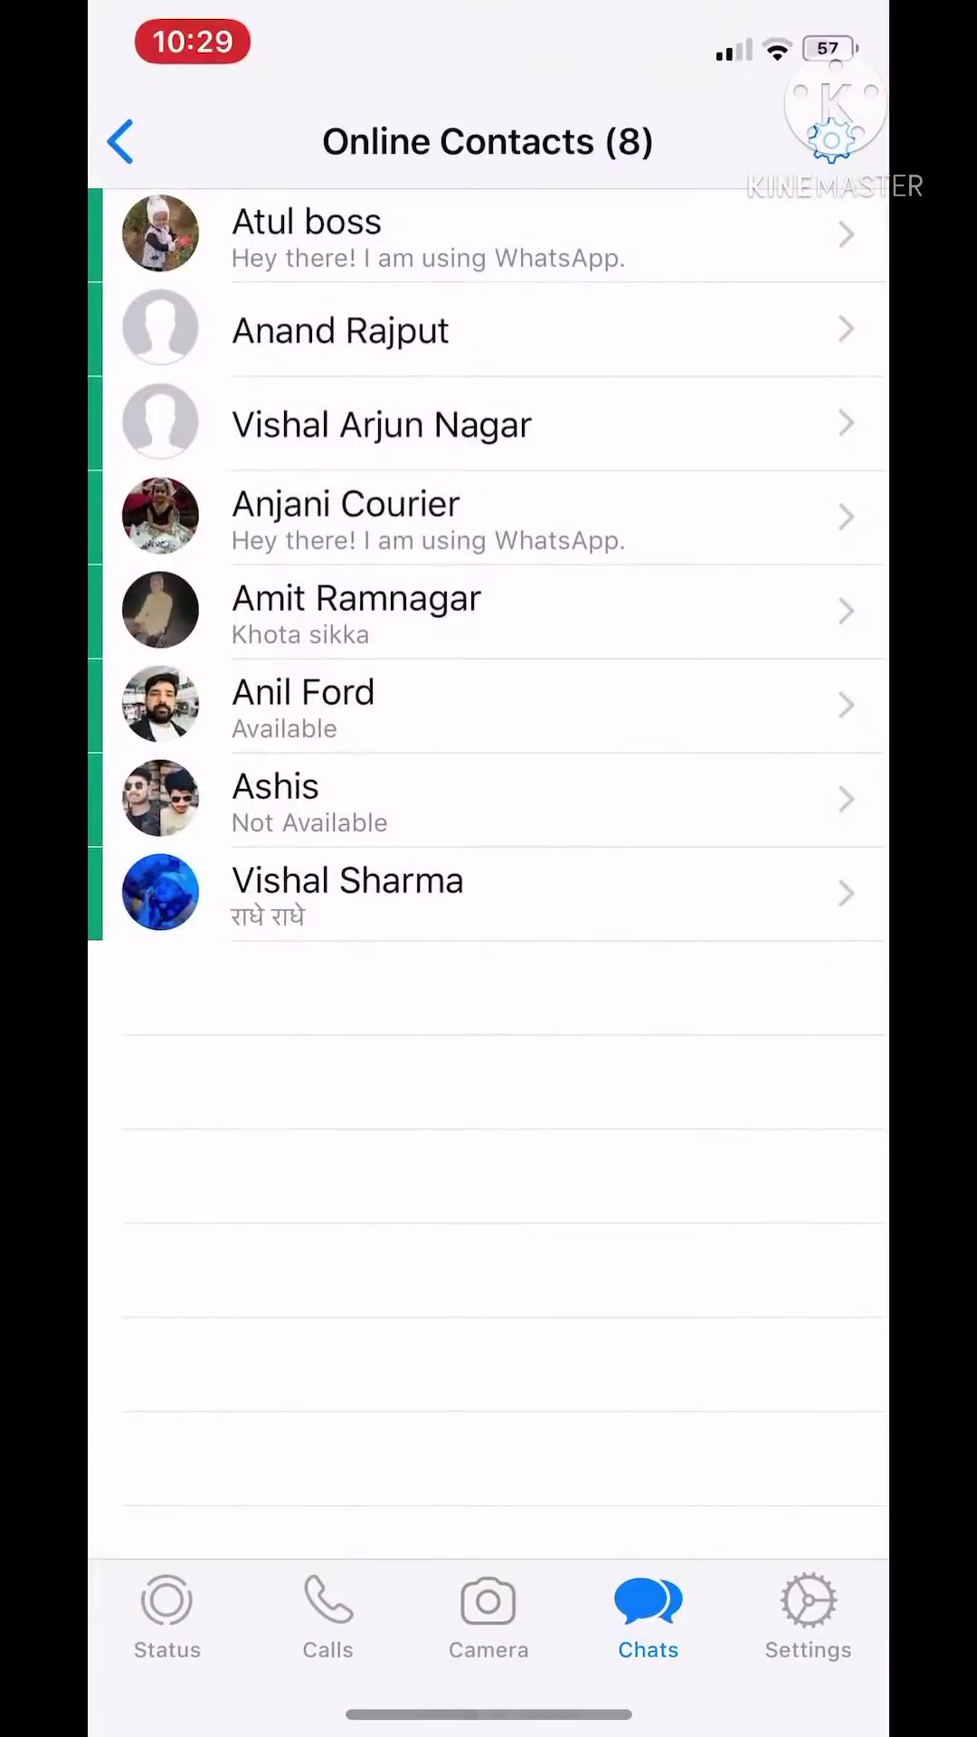
{"action": "left_click", "coordinate": [120, 141]}
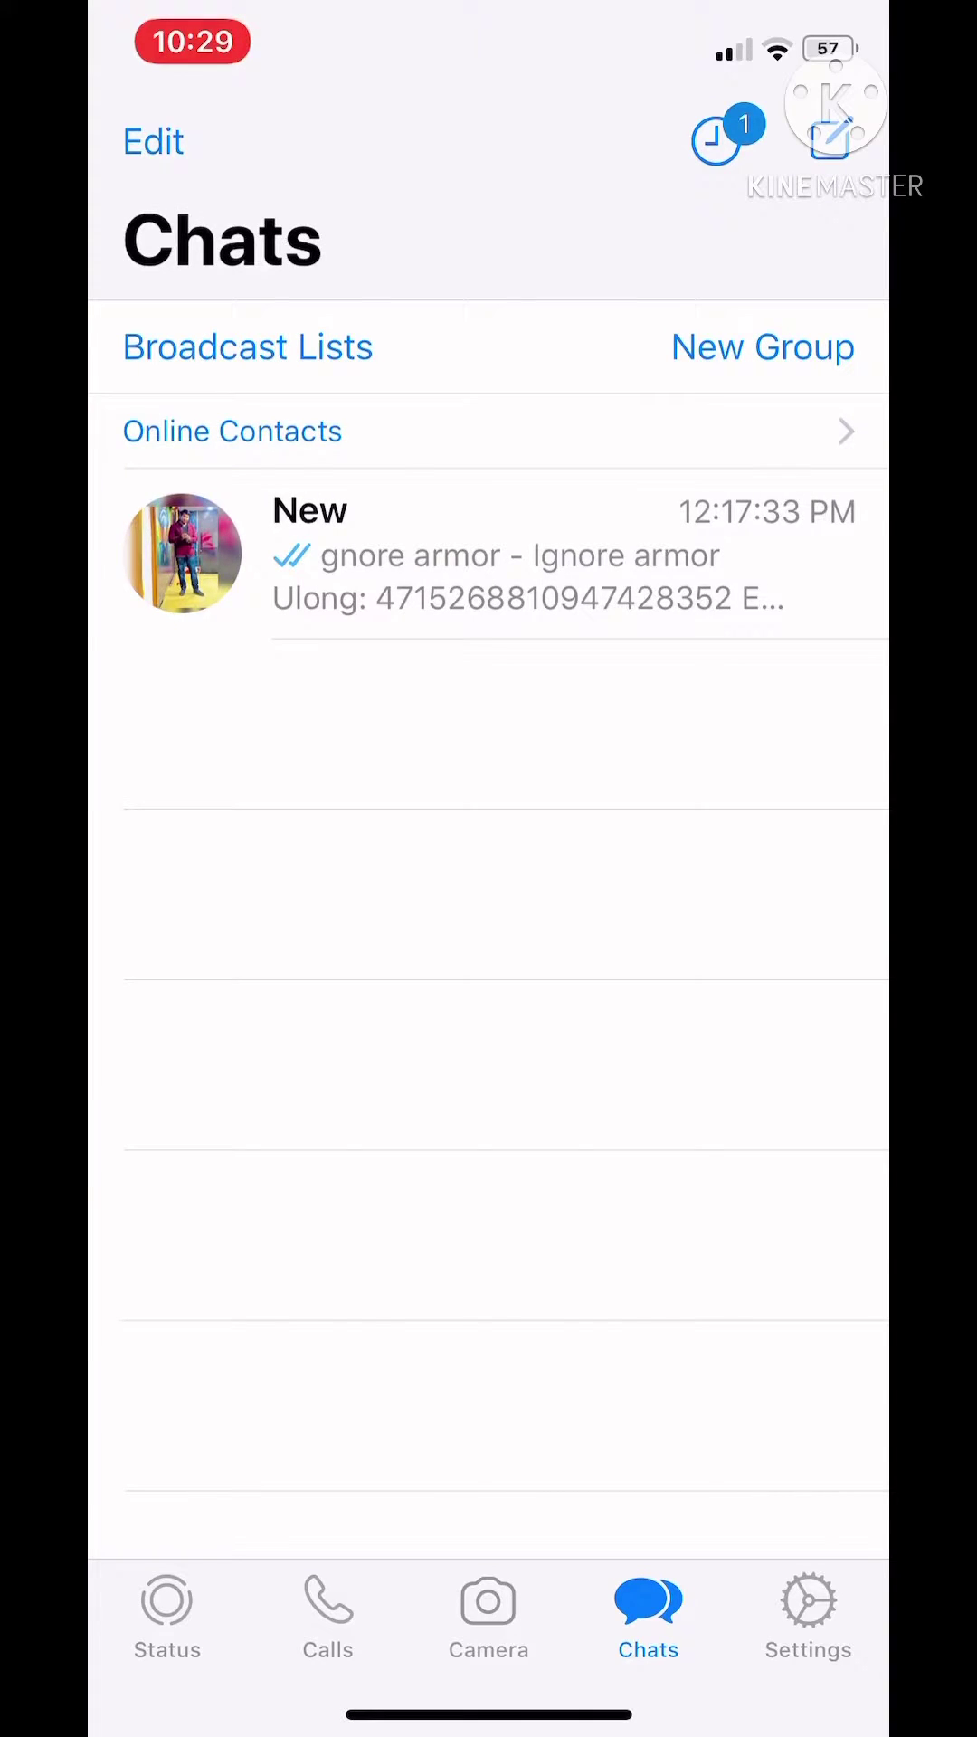
{"action": "left_click", "coordinate": [809, 1615]}
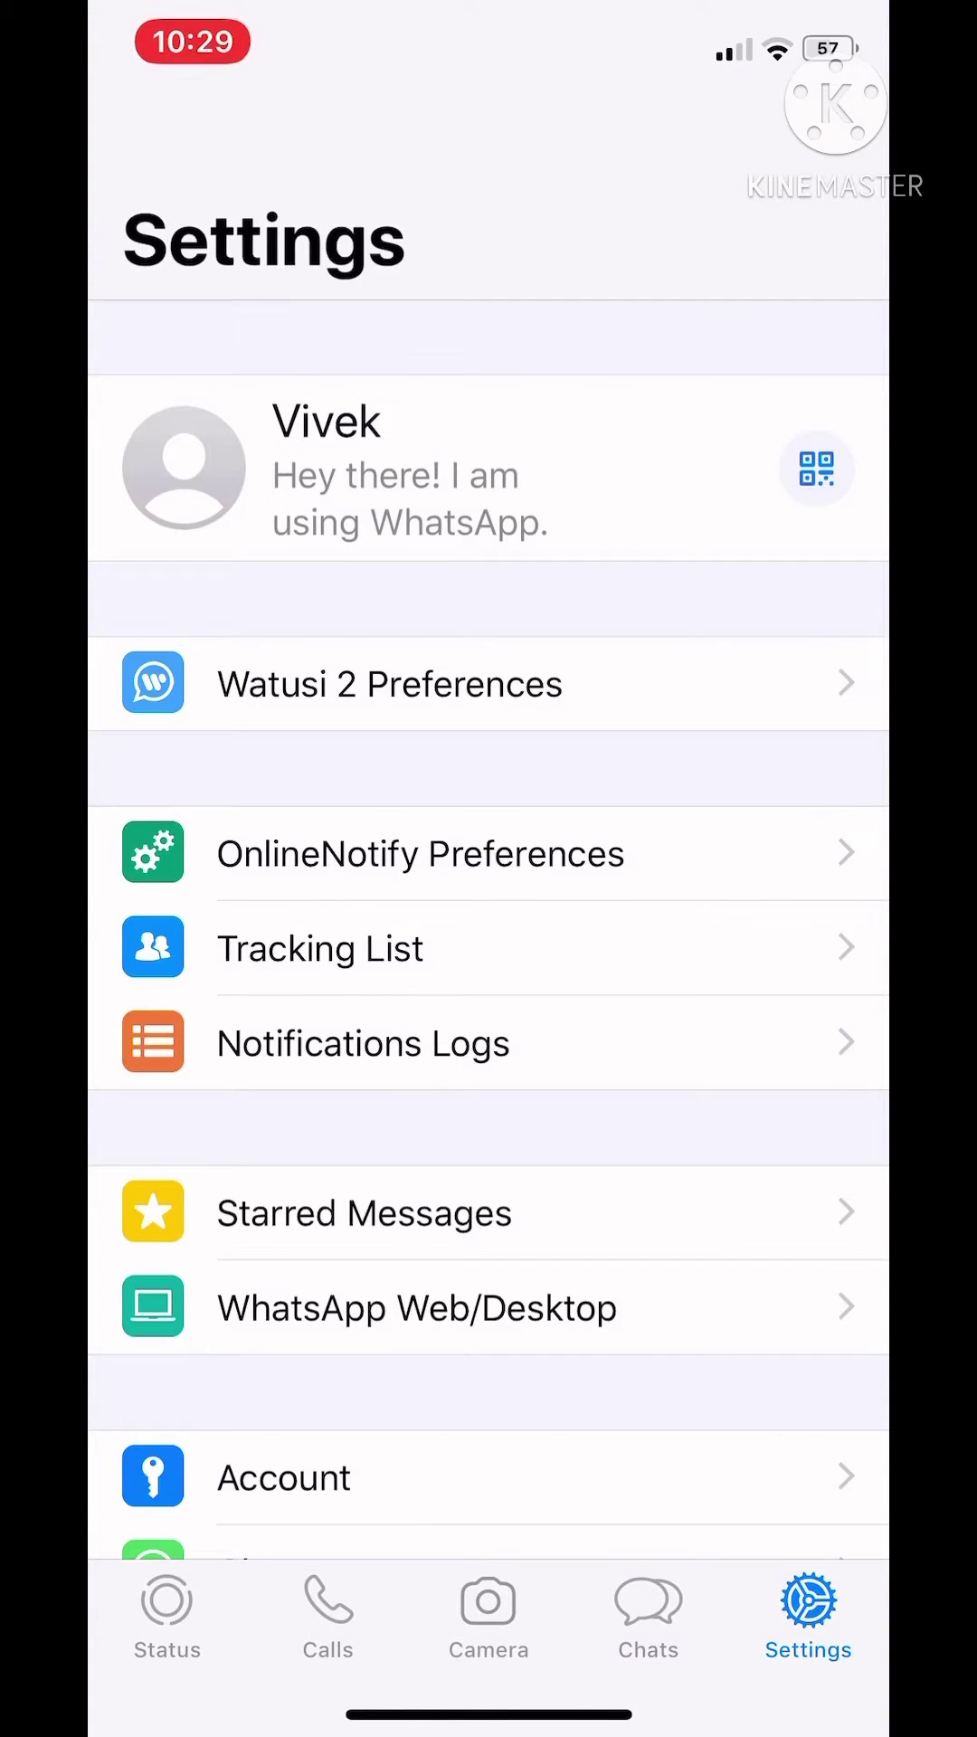
- Open OnlineNotify Preferences, check the Online Indicators options, and come back to the preferences list
{"action": "left_click", "coordinate": [421, 854]}
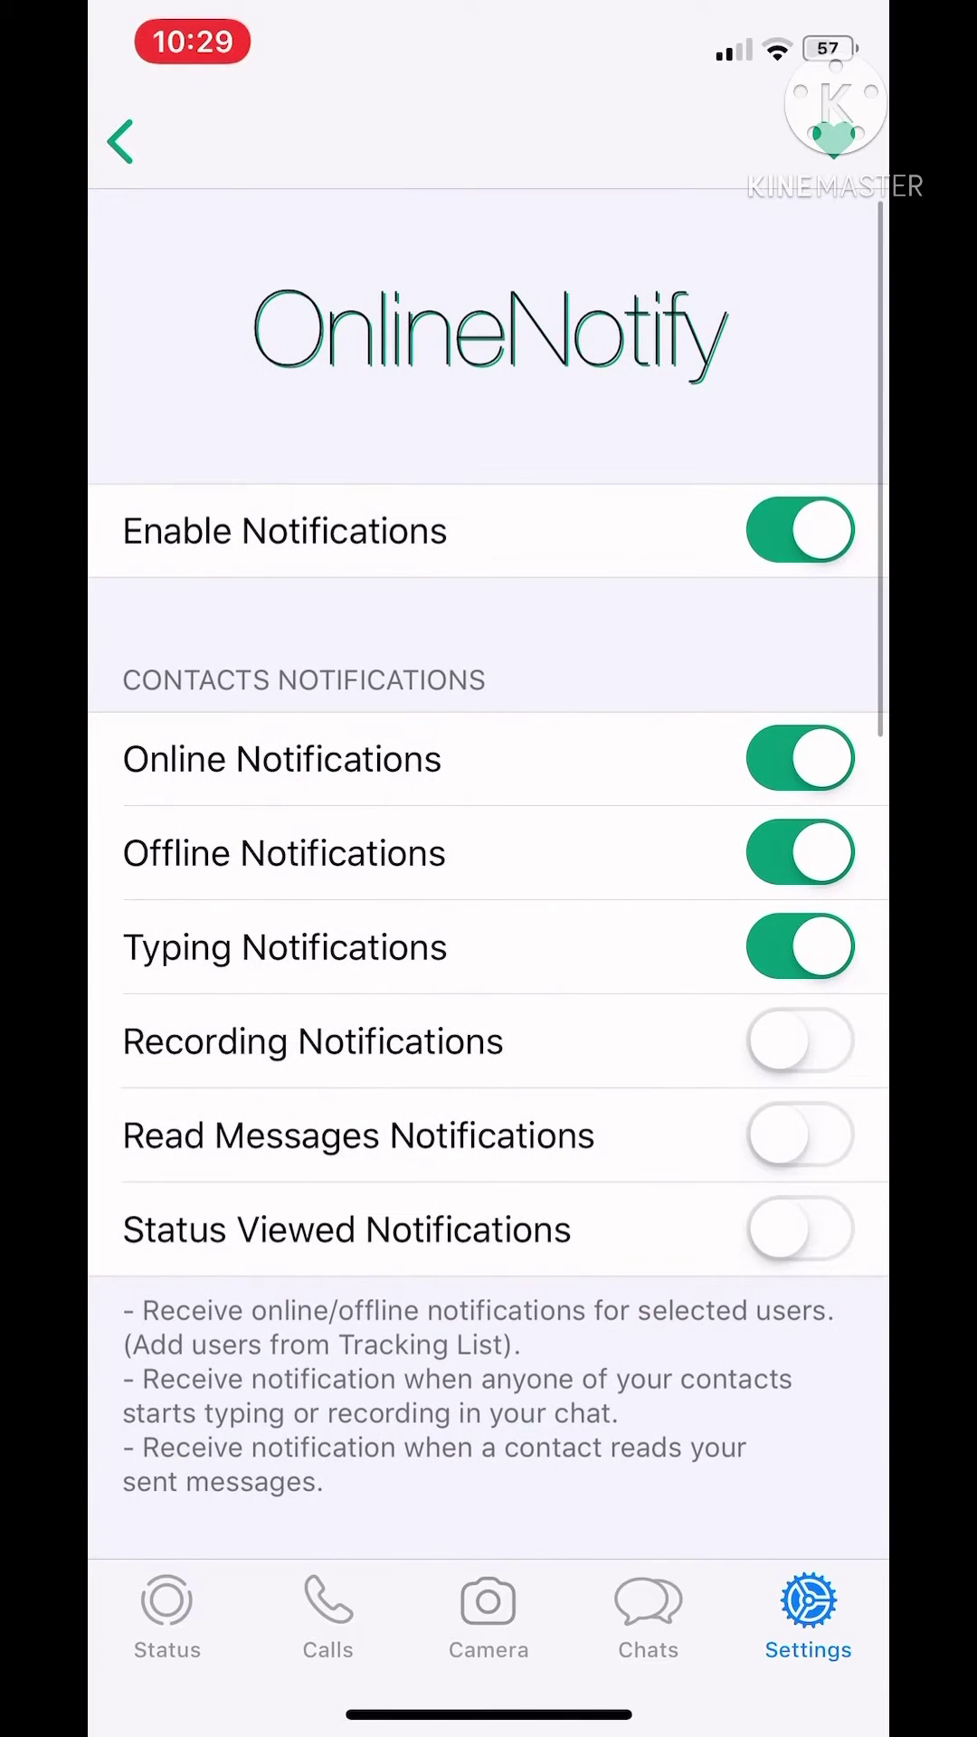
{"action": "scroll", "coordinate": [488, 868], "scroll_direction": "down", "scroll_amount": 2}
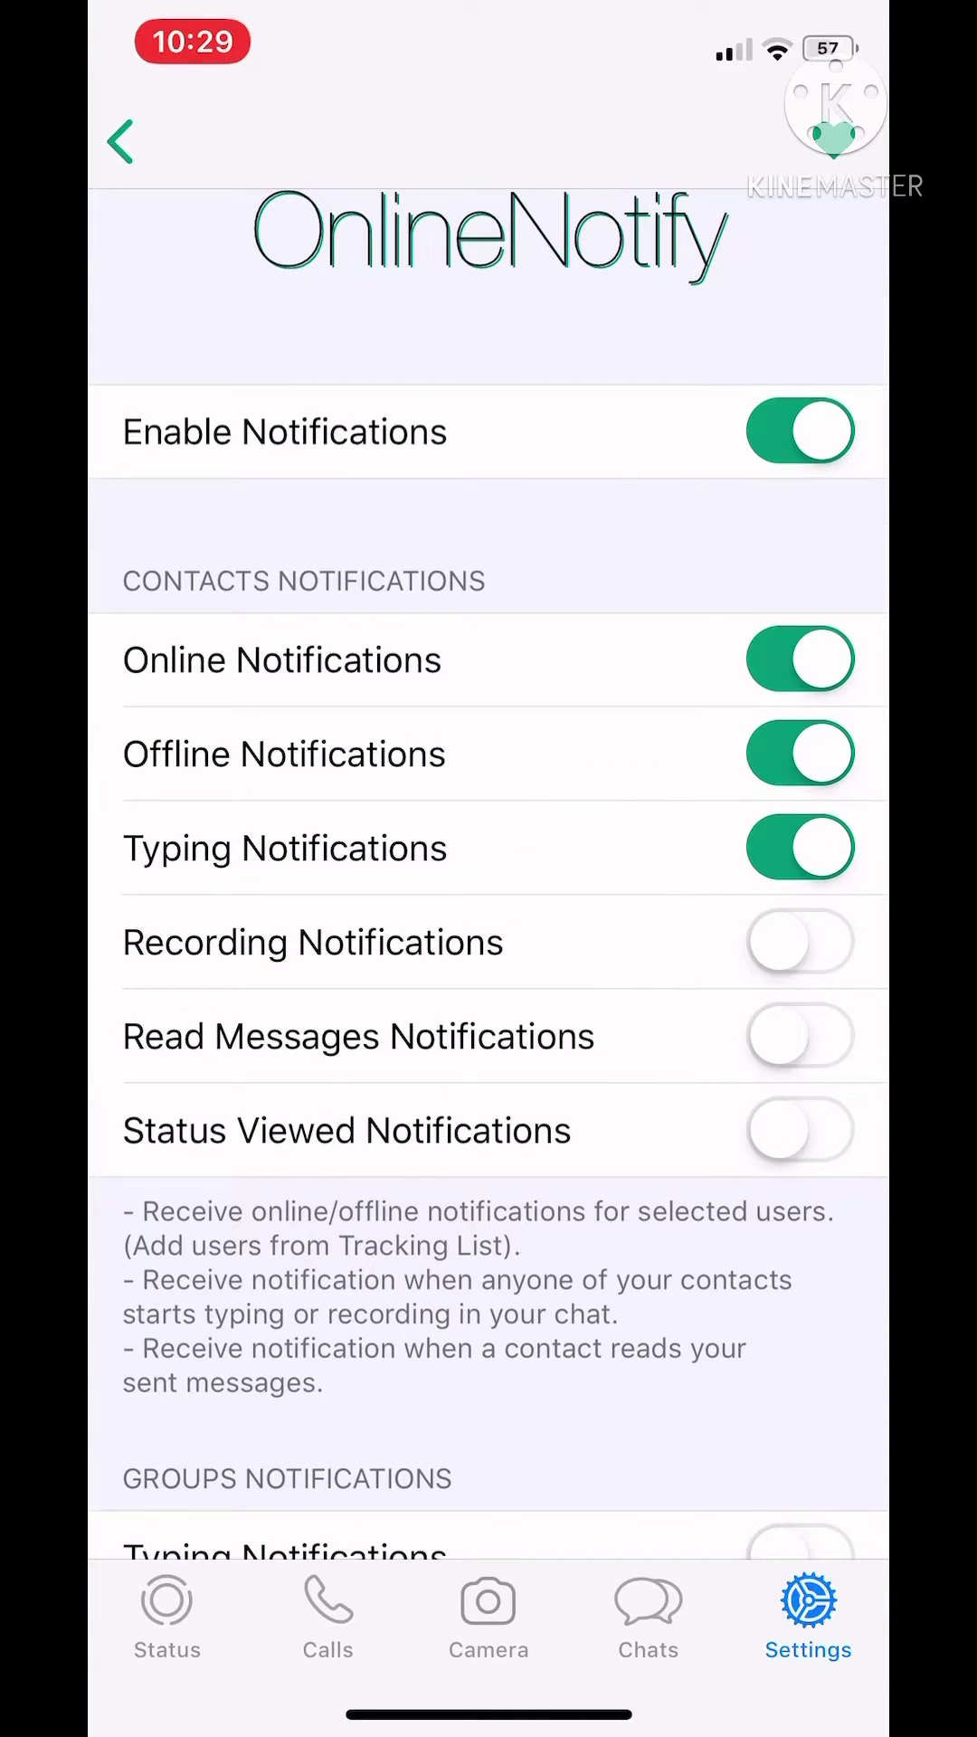
{"action": "scroll", "coordinate": [489, 868], "scroll_direction": "down", "scroll_amount": 2}
{"action": "scroll", "coordinate": [488, 868], "scroll_direction": "down", "scroll_amount": 5}
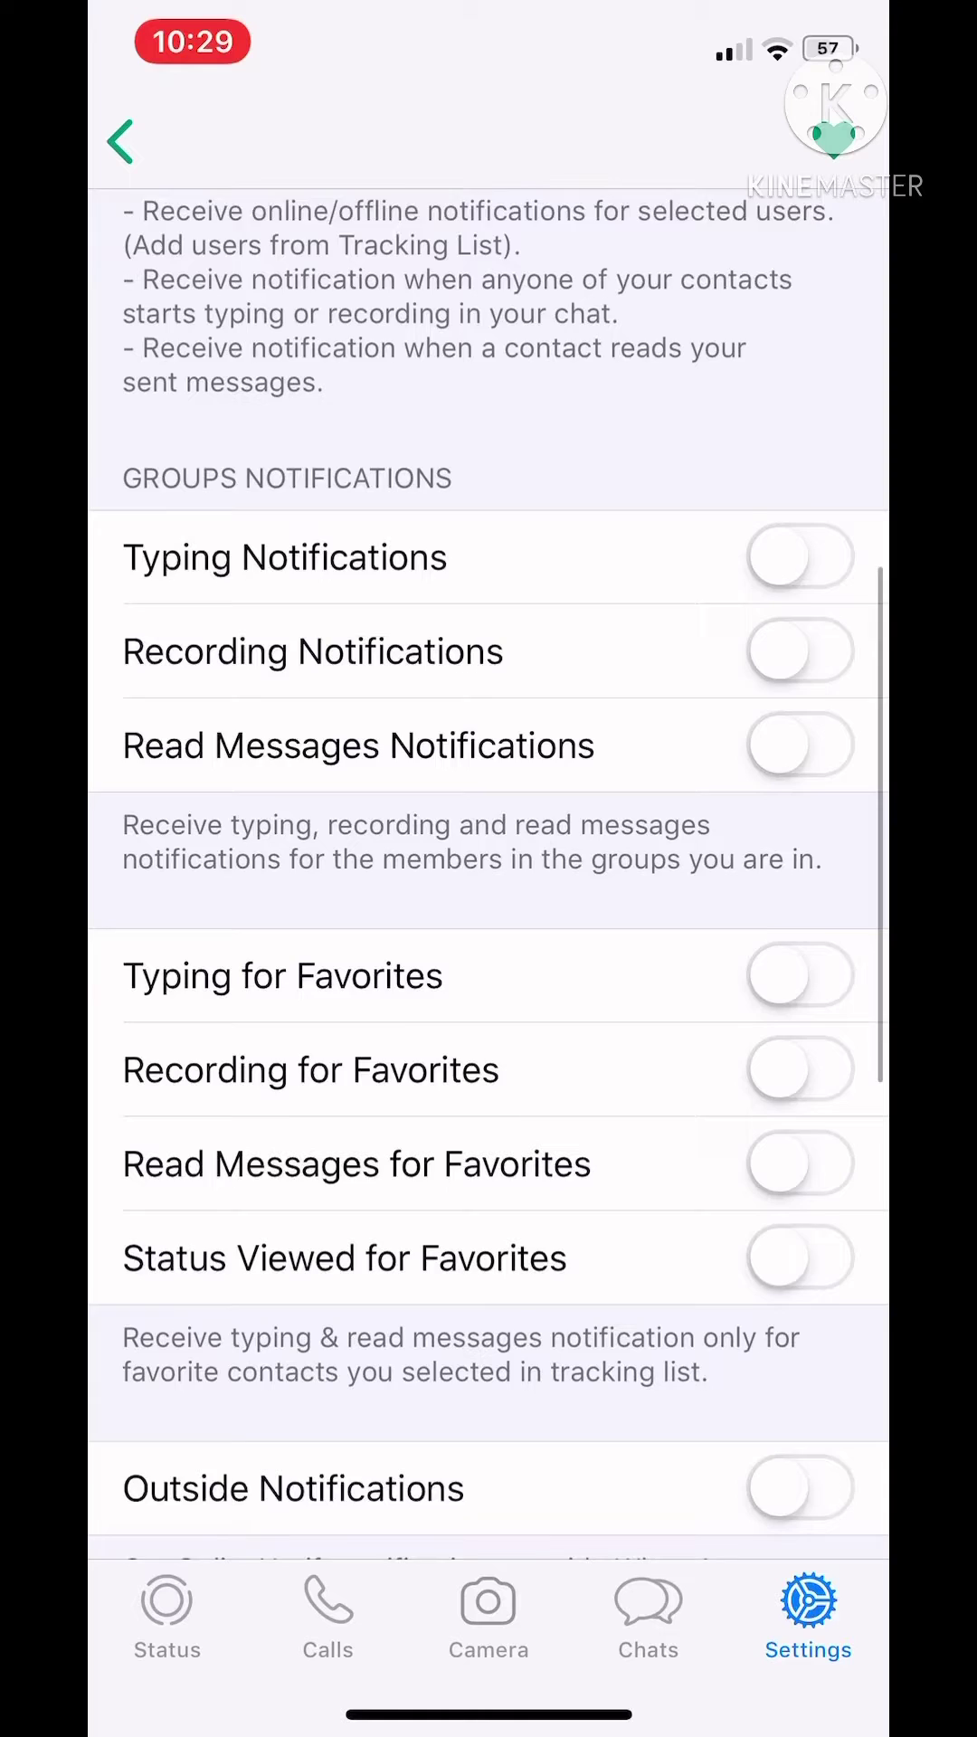
{"action": "scroll", "coordinate": [489, 868], "scroll_direction": "down", "scroll_amount": 4}
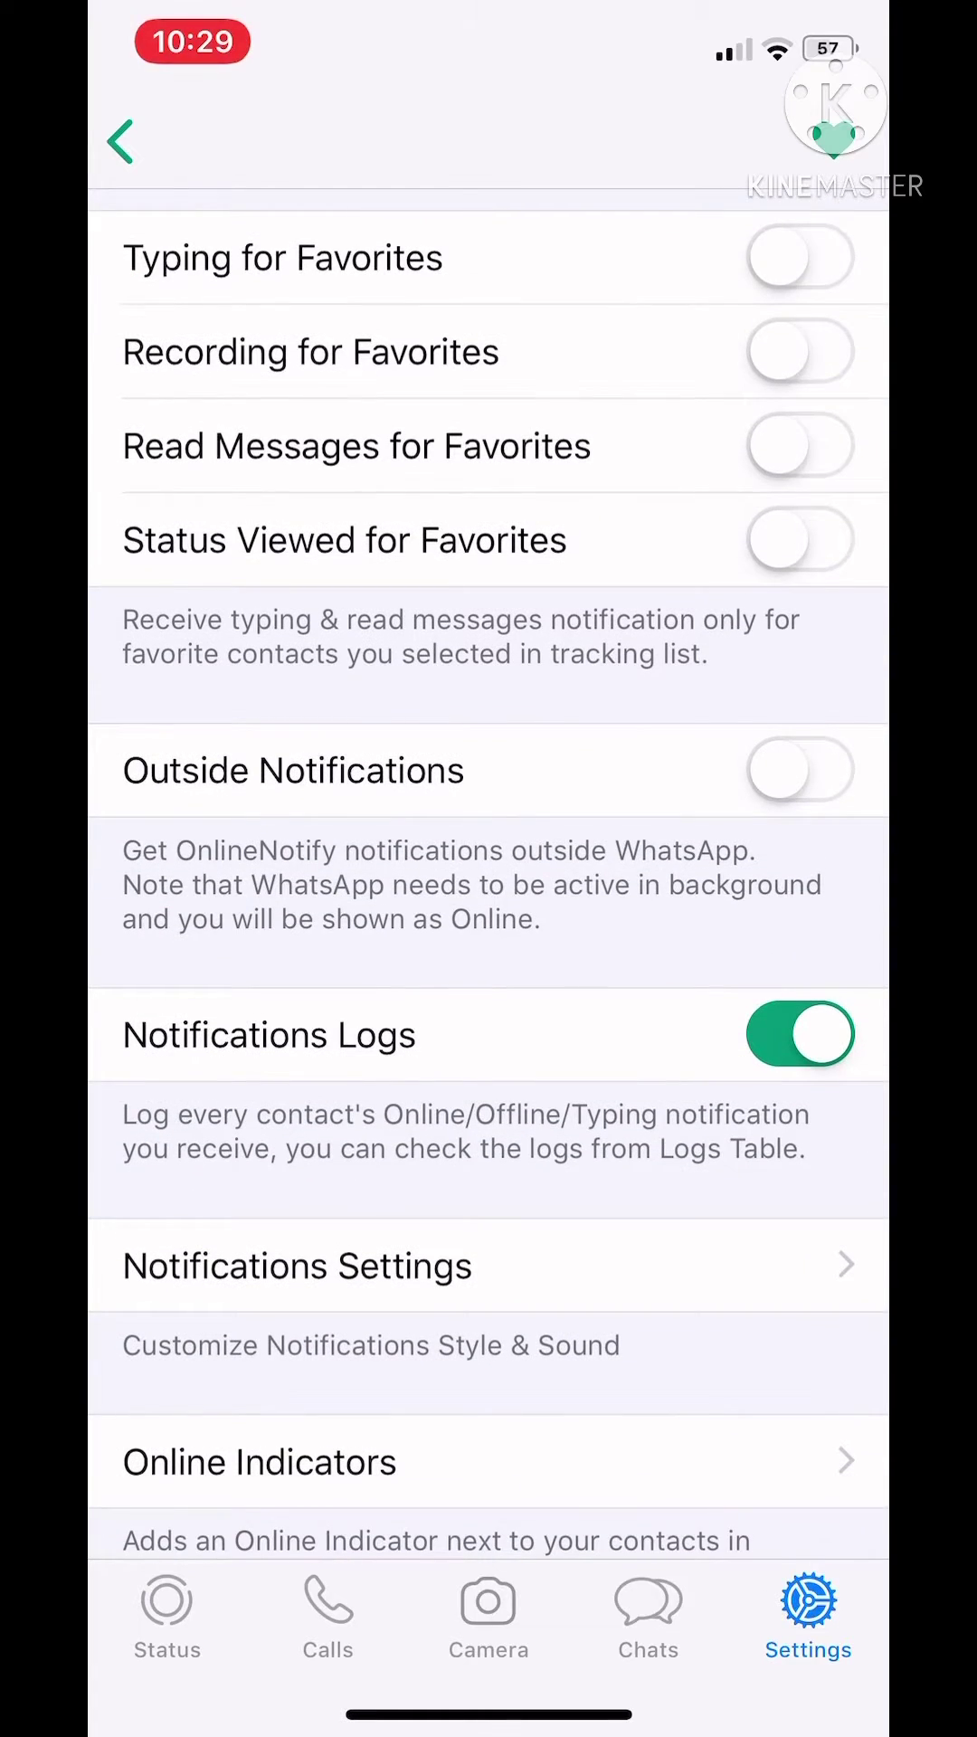
{"action": "scroll", "coordinate": [490, 869], "scroll_direction": "down", "scroll_amount": 5}
{"action": "scroll", "coordinate": [488, 869], "scroll_direction": "down", "scroll_amount": 3}
{"action": "left_click", "coordinate": [489, 785]}
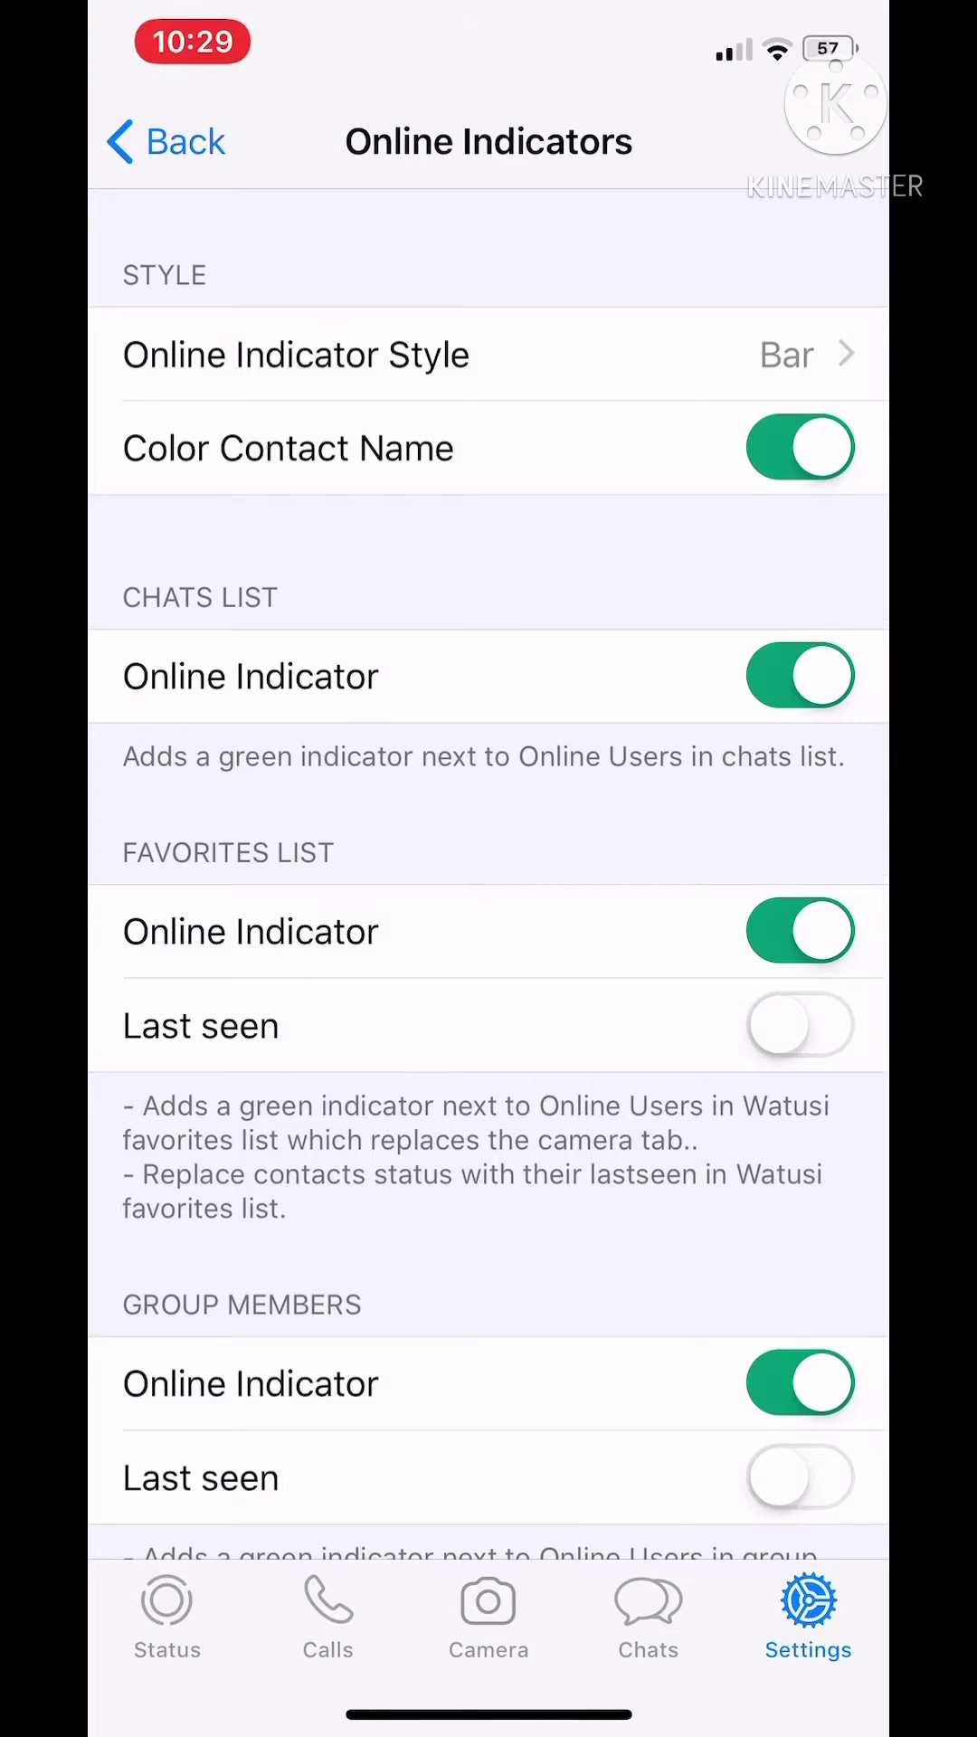
{"action": "scroll", "coordinate": [488, 869], "scroll_direction": "down", "scroll_amount": 3}
{"action": "scroll", "coordinate": [488, 869], "scroll_direction": "up", "scroll_amount": 3}
{"action": "scroll", "coordinate": [488, 869], "scroll_direction": "down", "scroll_amount": 2}
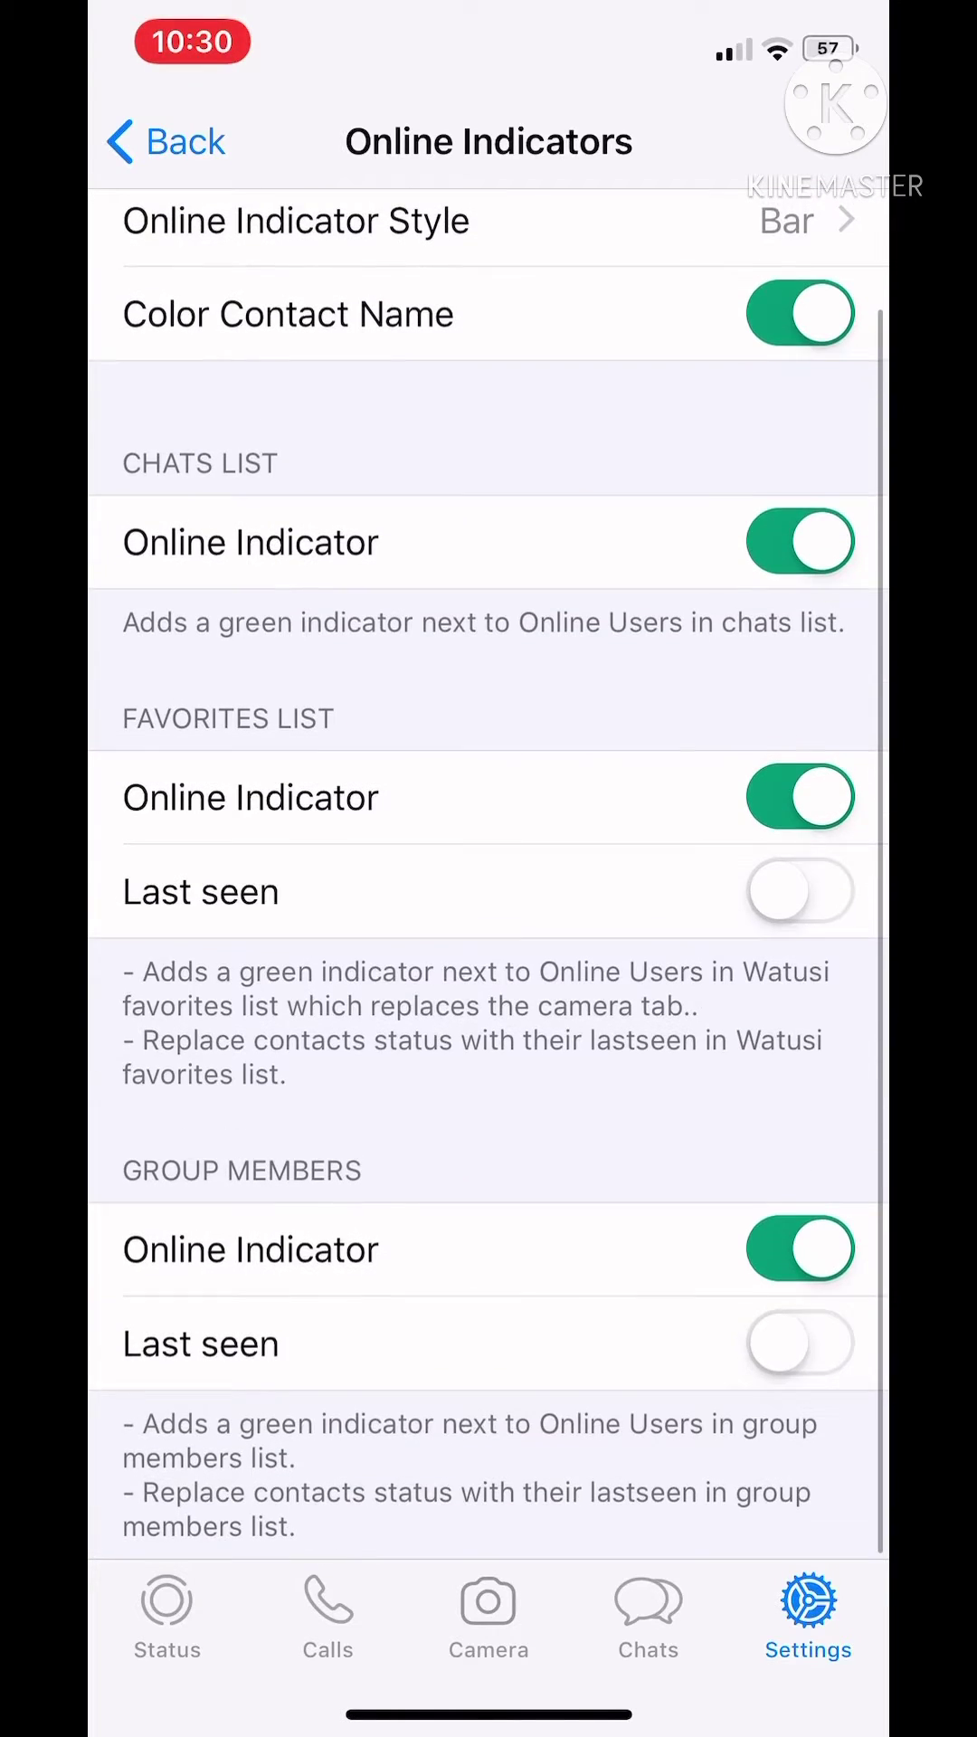
{"action": "scroll", "coordinate": [489, 869], "scroll_direction": "up", "scroll_amount": 2}
{"action": "left_click", "coordinate": [165, 142]}
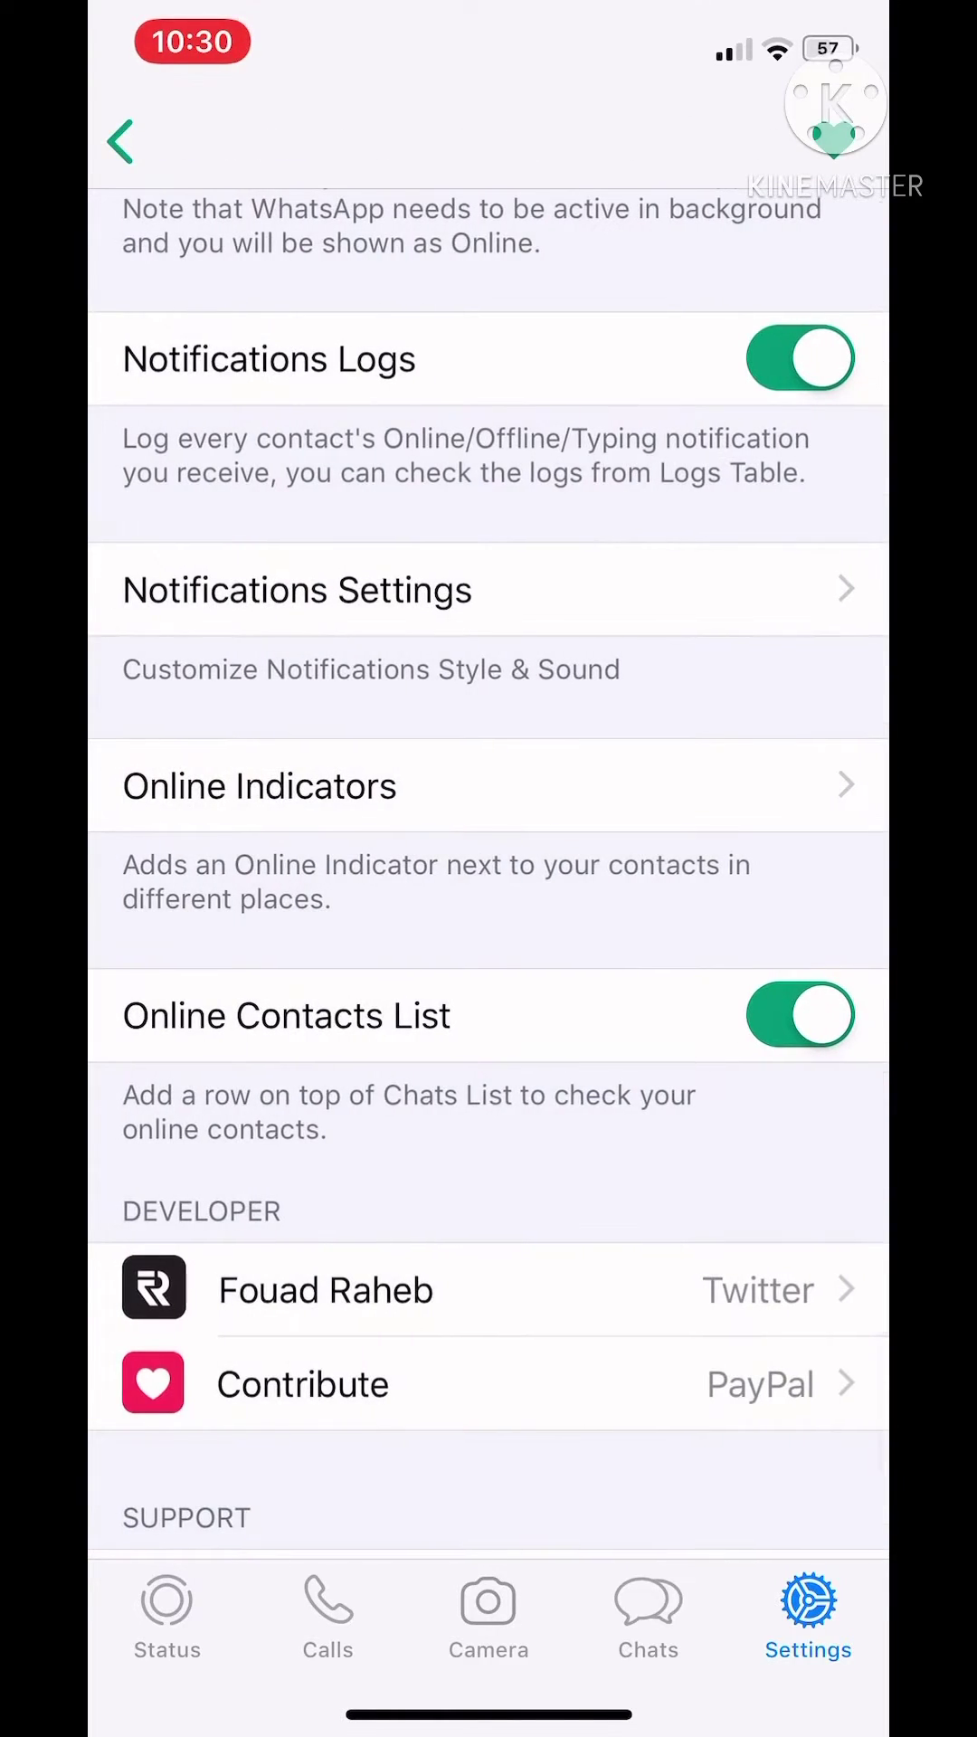
{"action": "scroll", "coordinate": [490, 868], "scroll_direction": "up", "scroll_amount": 3}
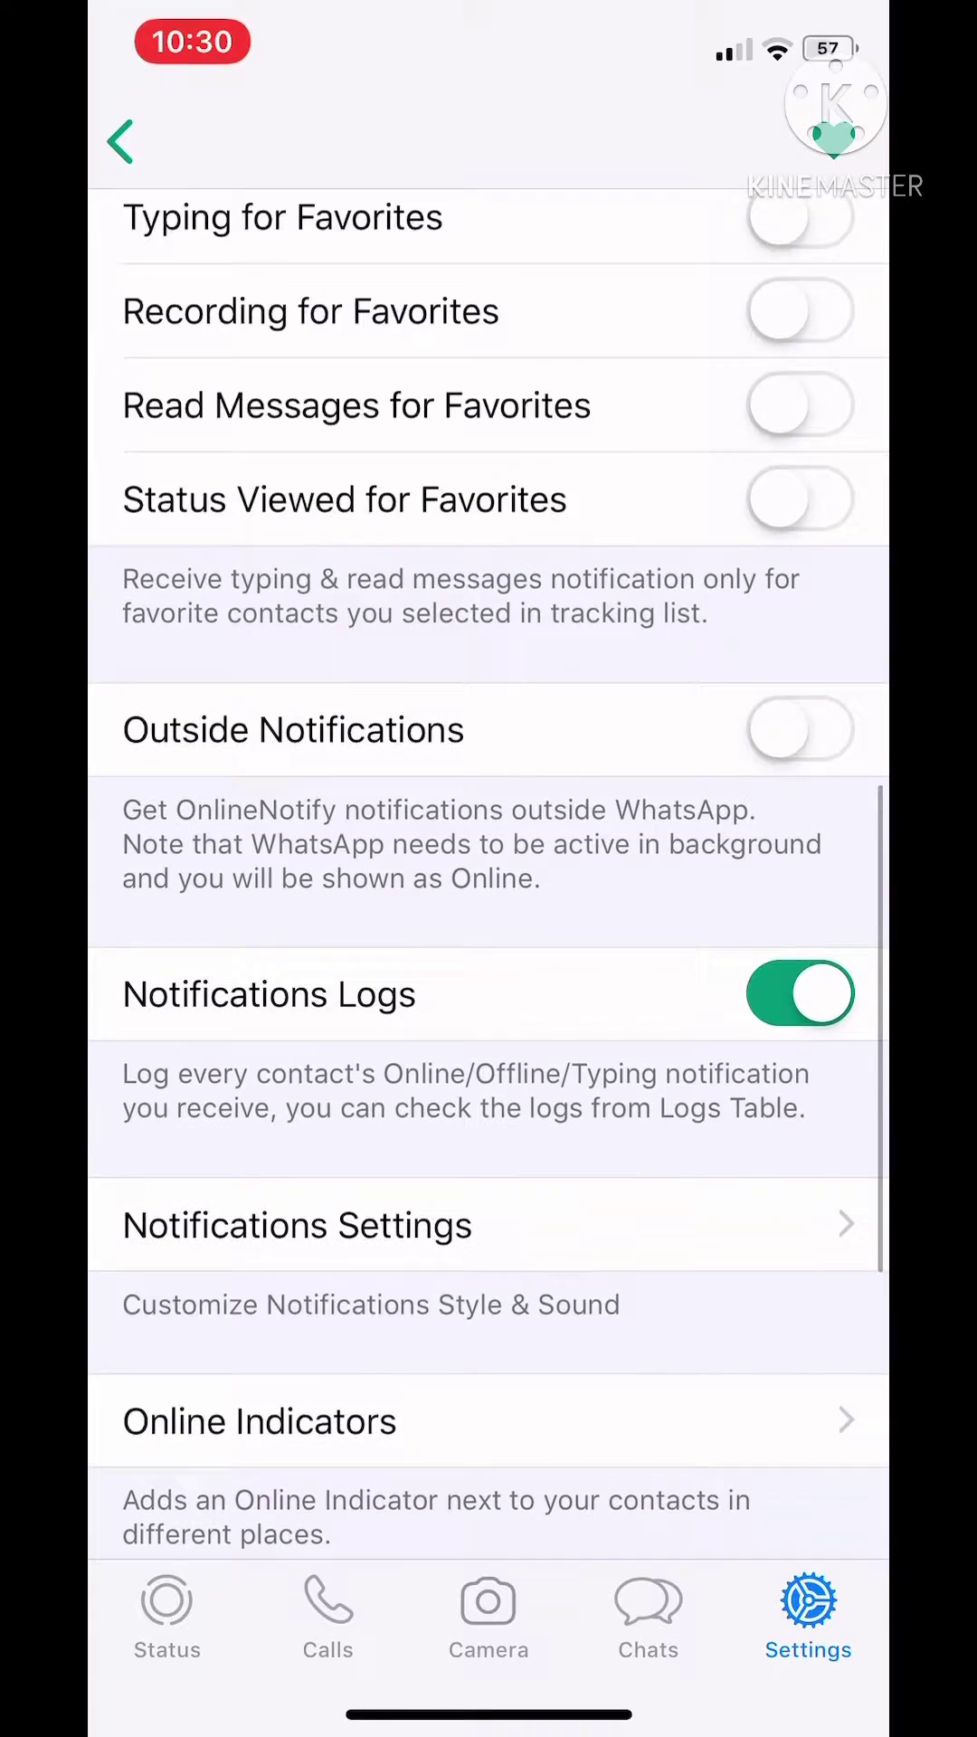
{"action": "scroll", "coordinate": [488, 869], "scroll_direction": "up", "scroll_amount": 3}
{"action": "scroll", "coordinate": [490, 869], "scroll_direction": "up", "scroll_amount": 3}
{"action": "scroll", "coordinate": [488, 870], "scroll_direction": "down", "scroll_amount": 5}
{"action": "scroll", "coordinate": [489, 868], "scroll_direction": "down", "scroll_amount": 2}
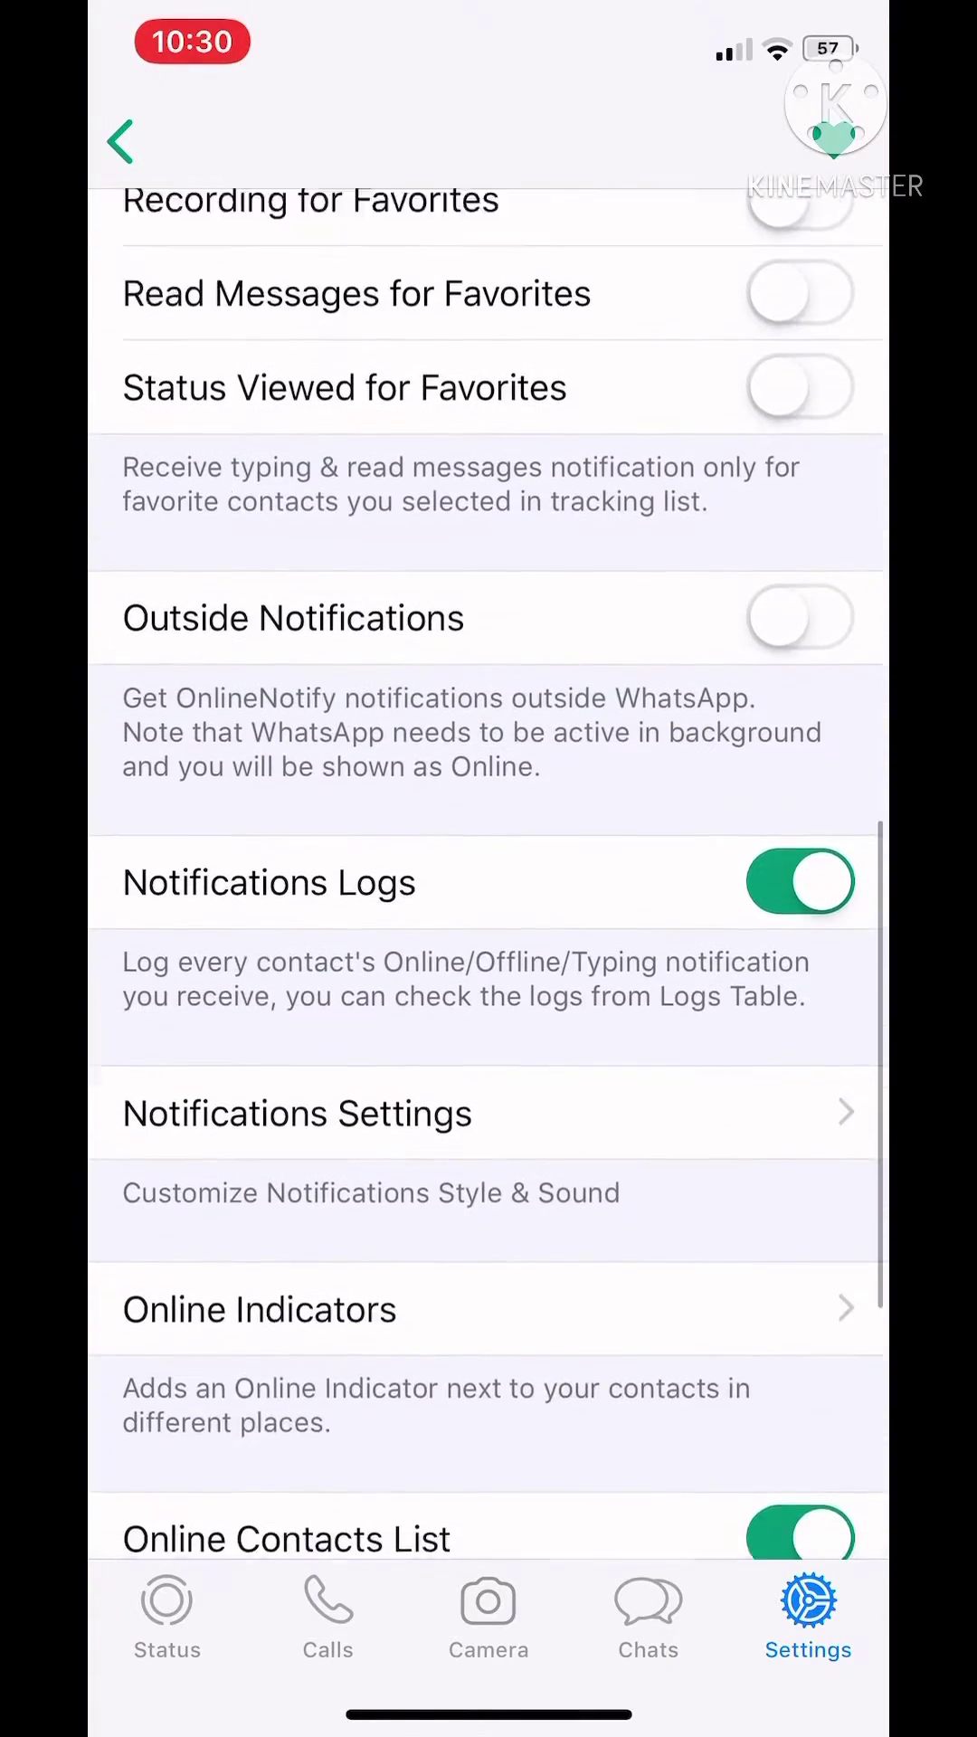
- Preview an example notification in the style and sound options, then return to main Settings
{"action": "left_click", "coordinate": [407, 1115]}
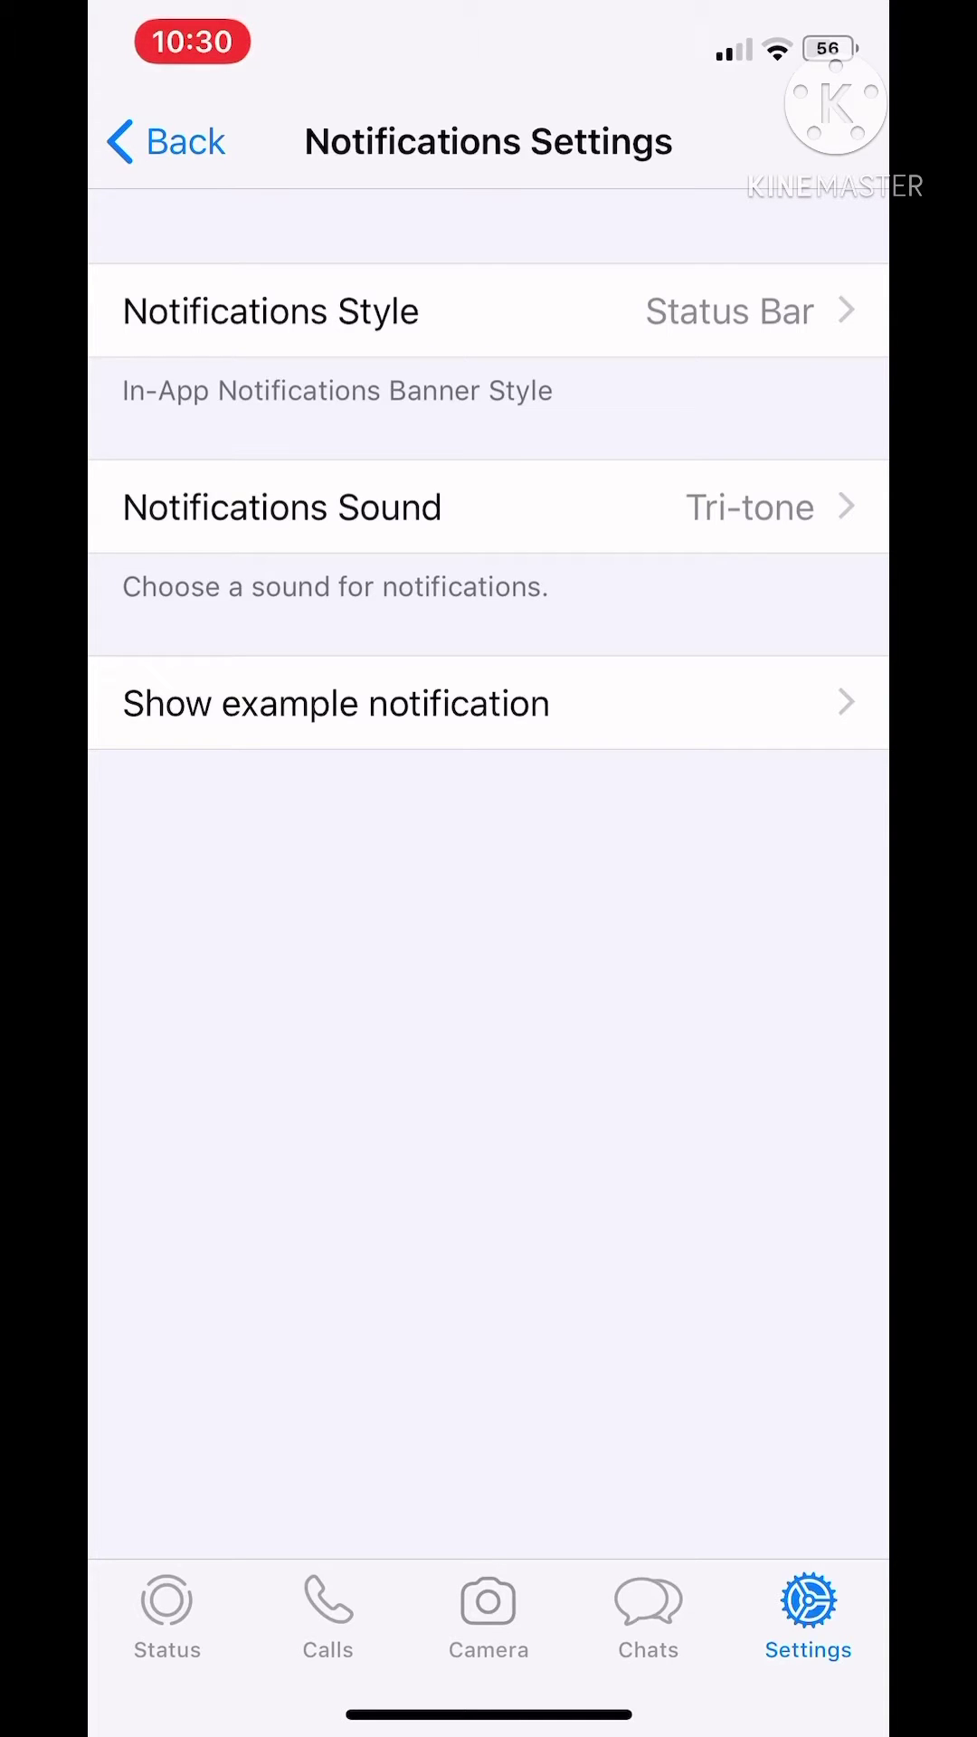
{"action": "left_click", "coordinate": [489, 704]}
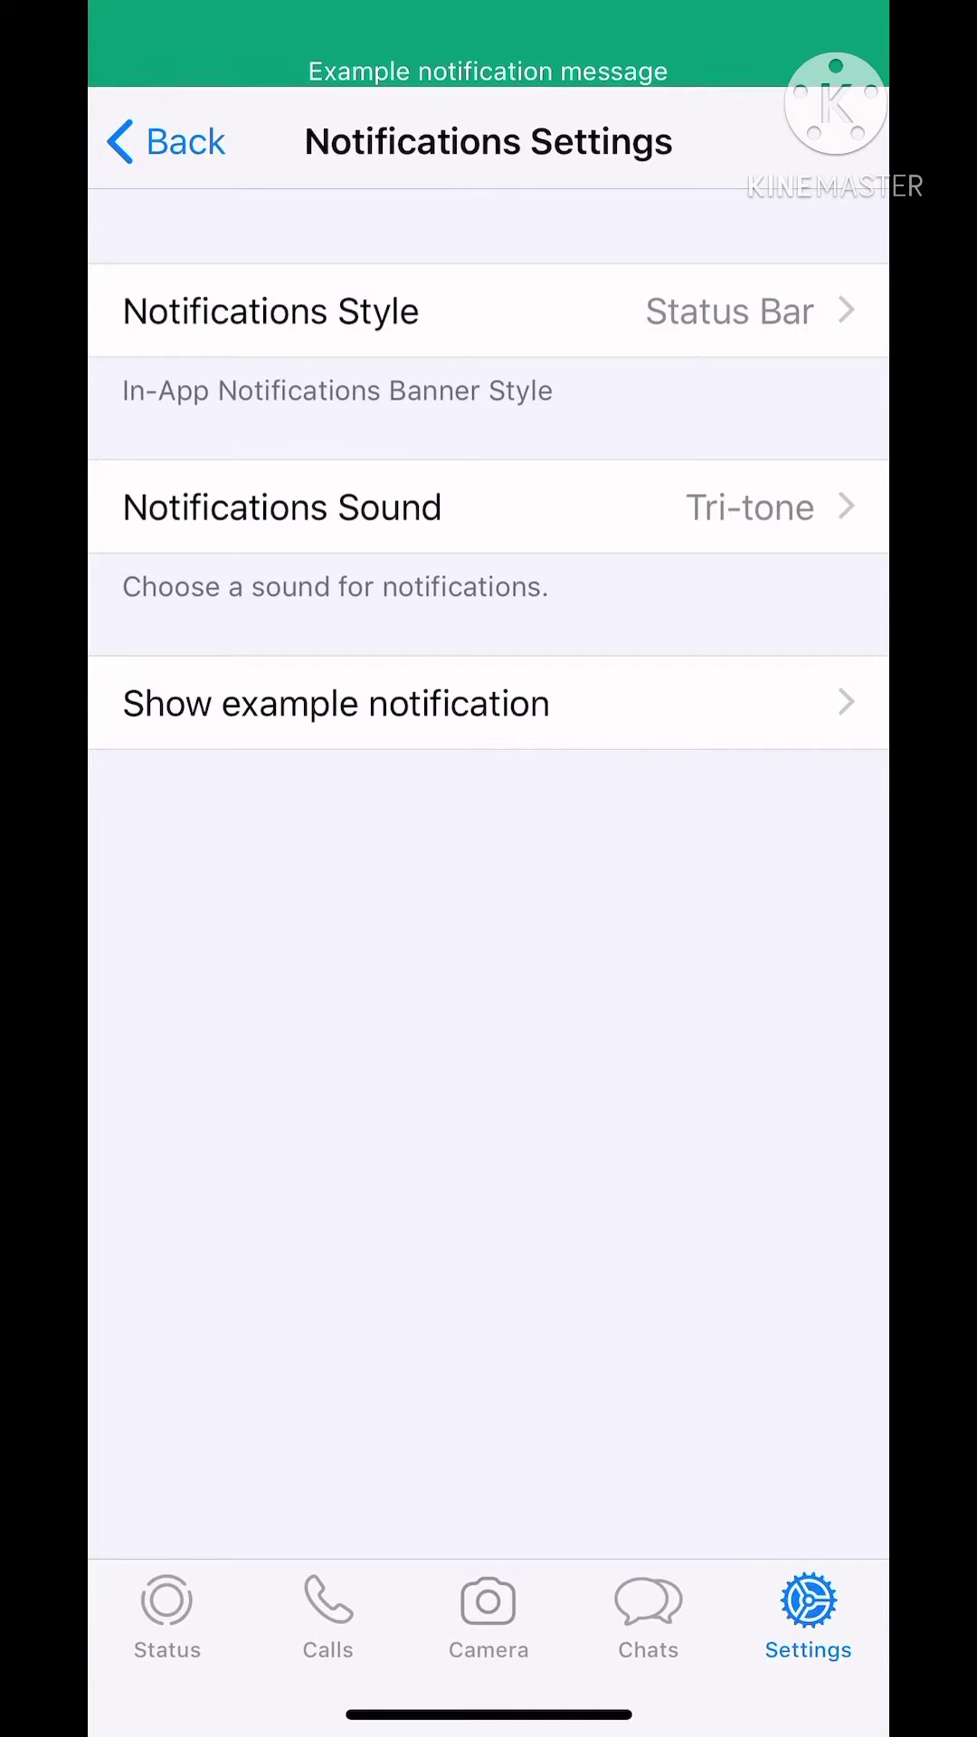
{"action": "left_click", "coordinate": [163, 142]}
{"action": "left_click", "coordinate": [122, 142]}
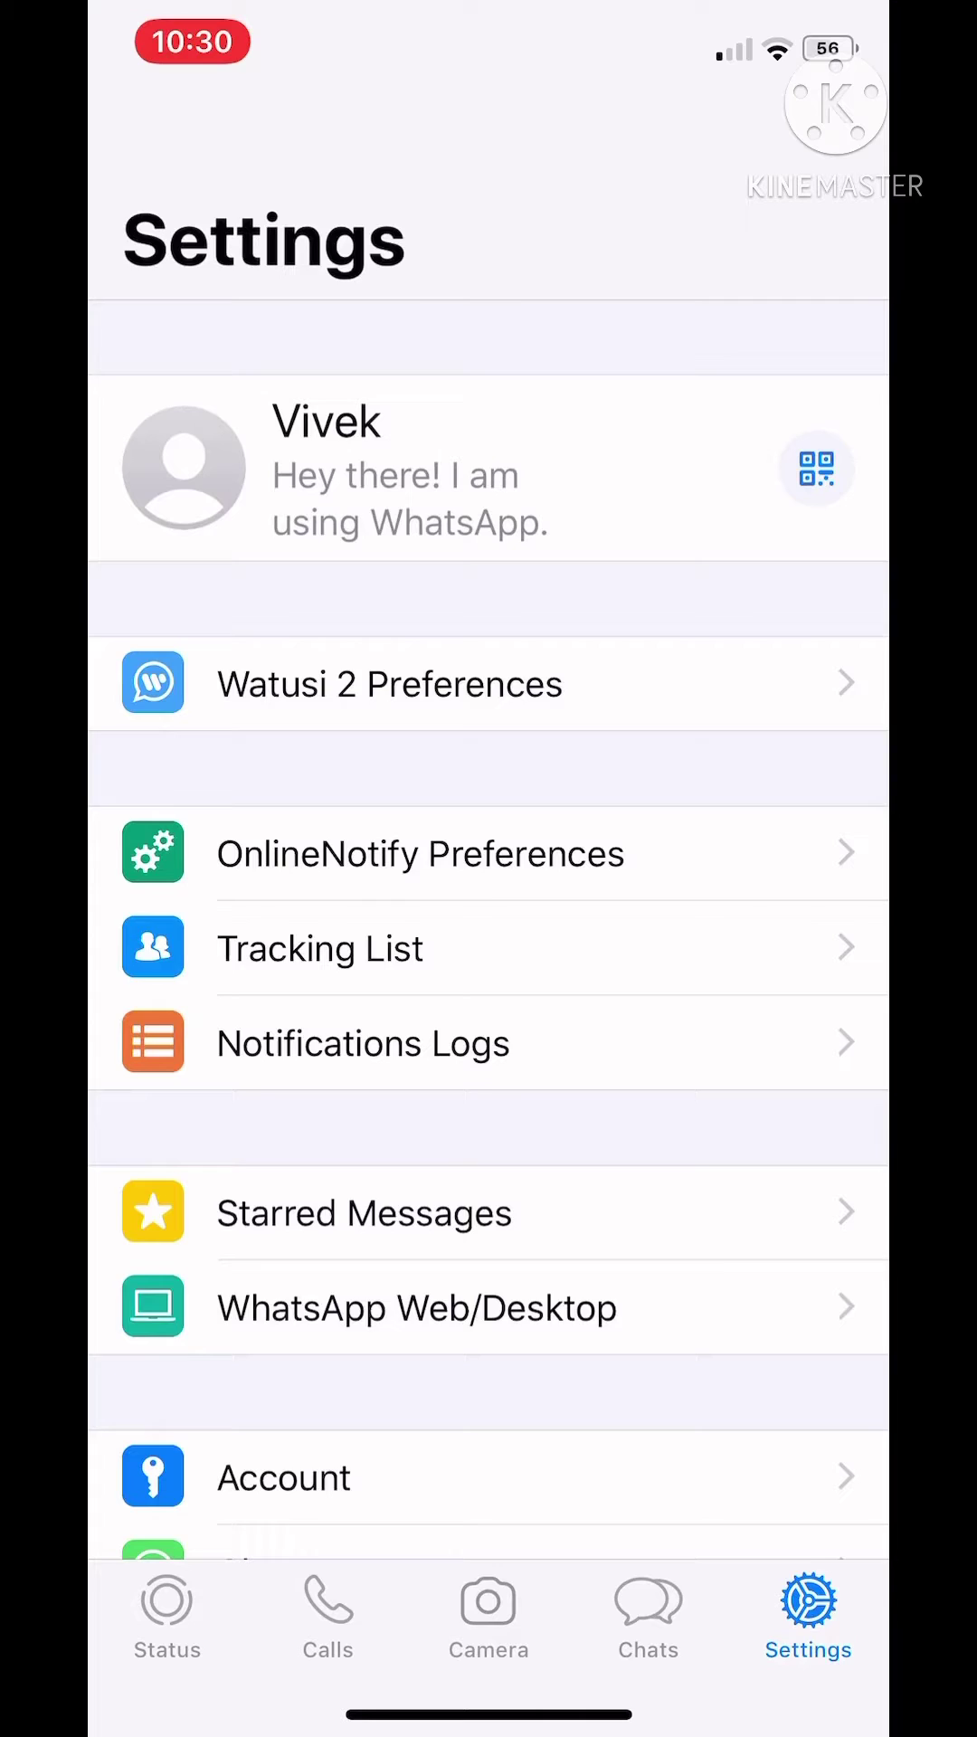
- From Chats, view the three contacts in Online Contacts, then go back to Chats
{"action": "left_click", "coordinate": [647, 1614]}
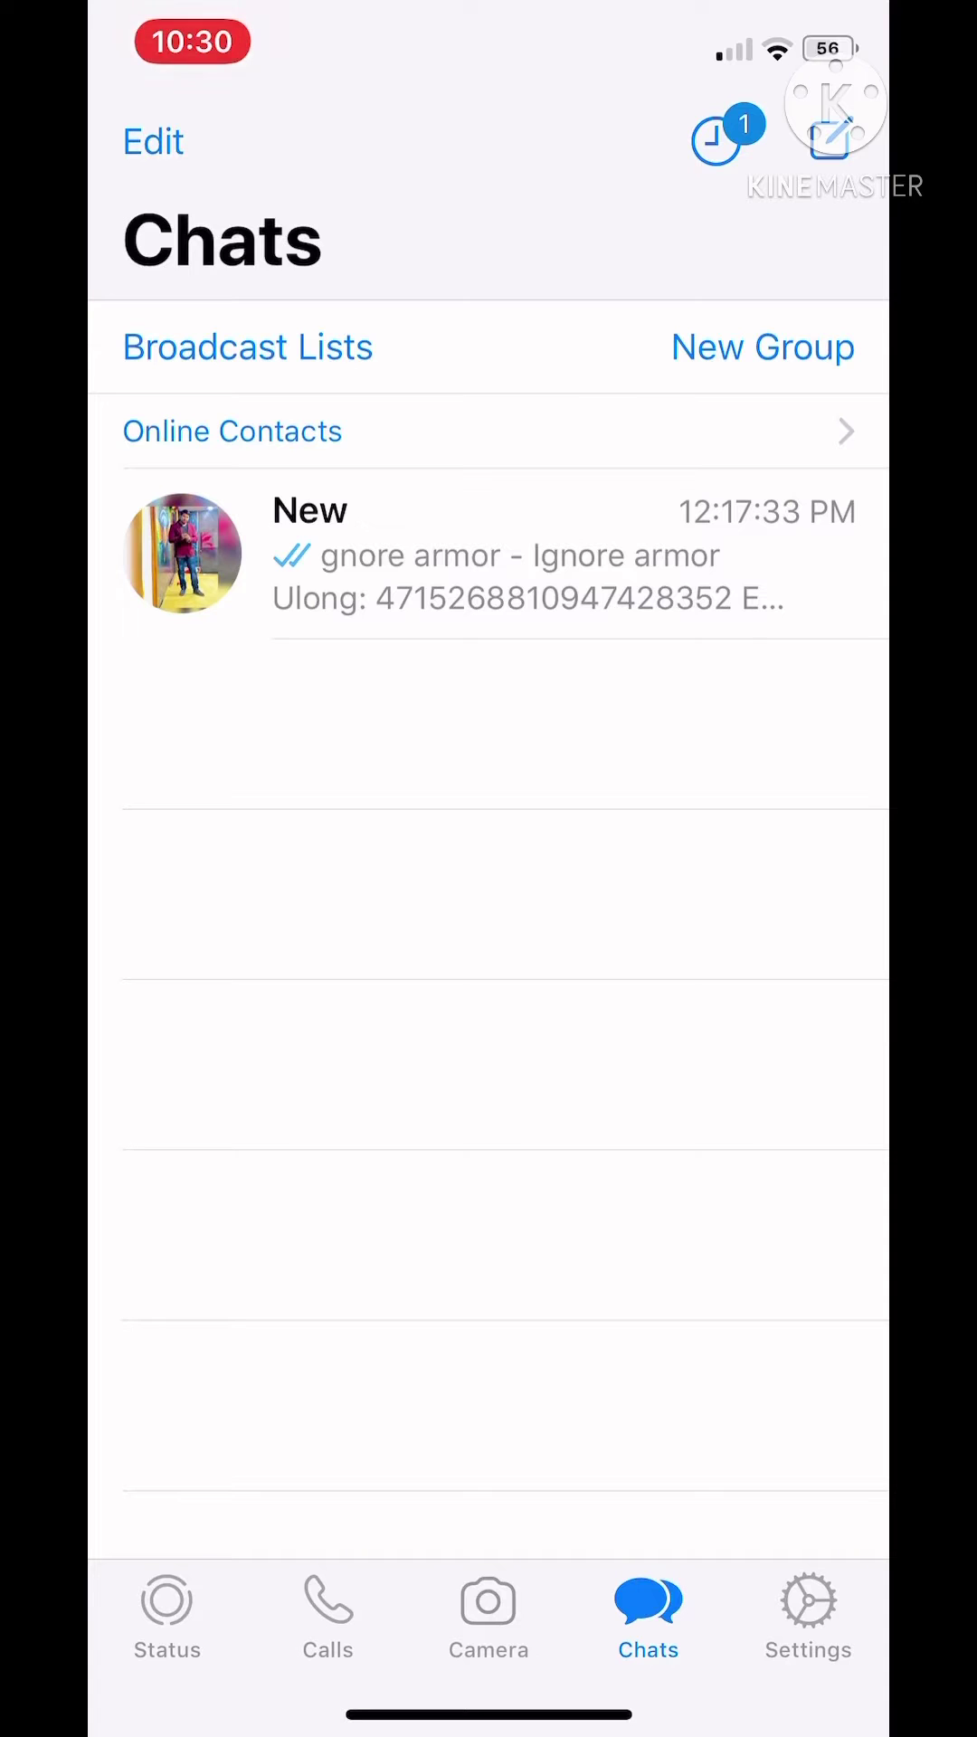
{"action": "left_click", "coordinate": [488, 430]}
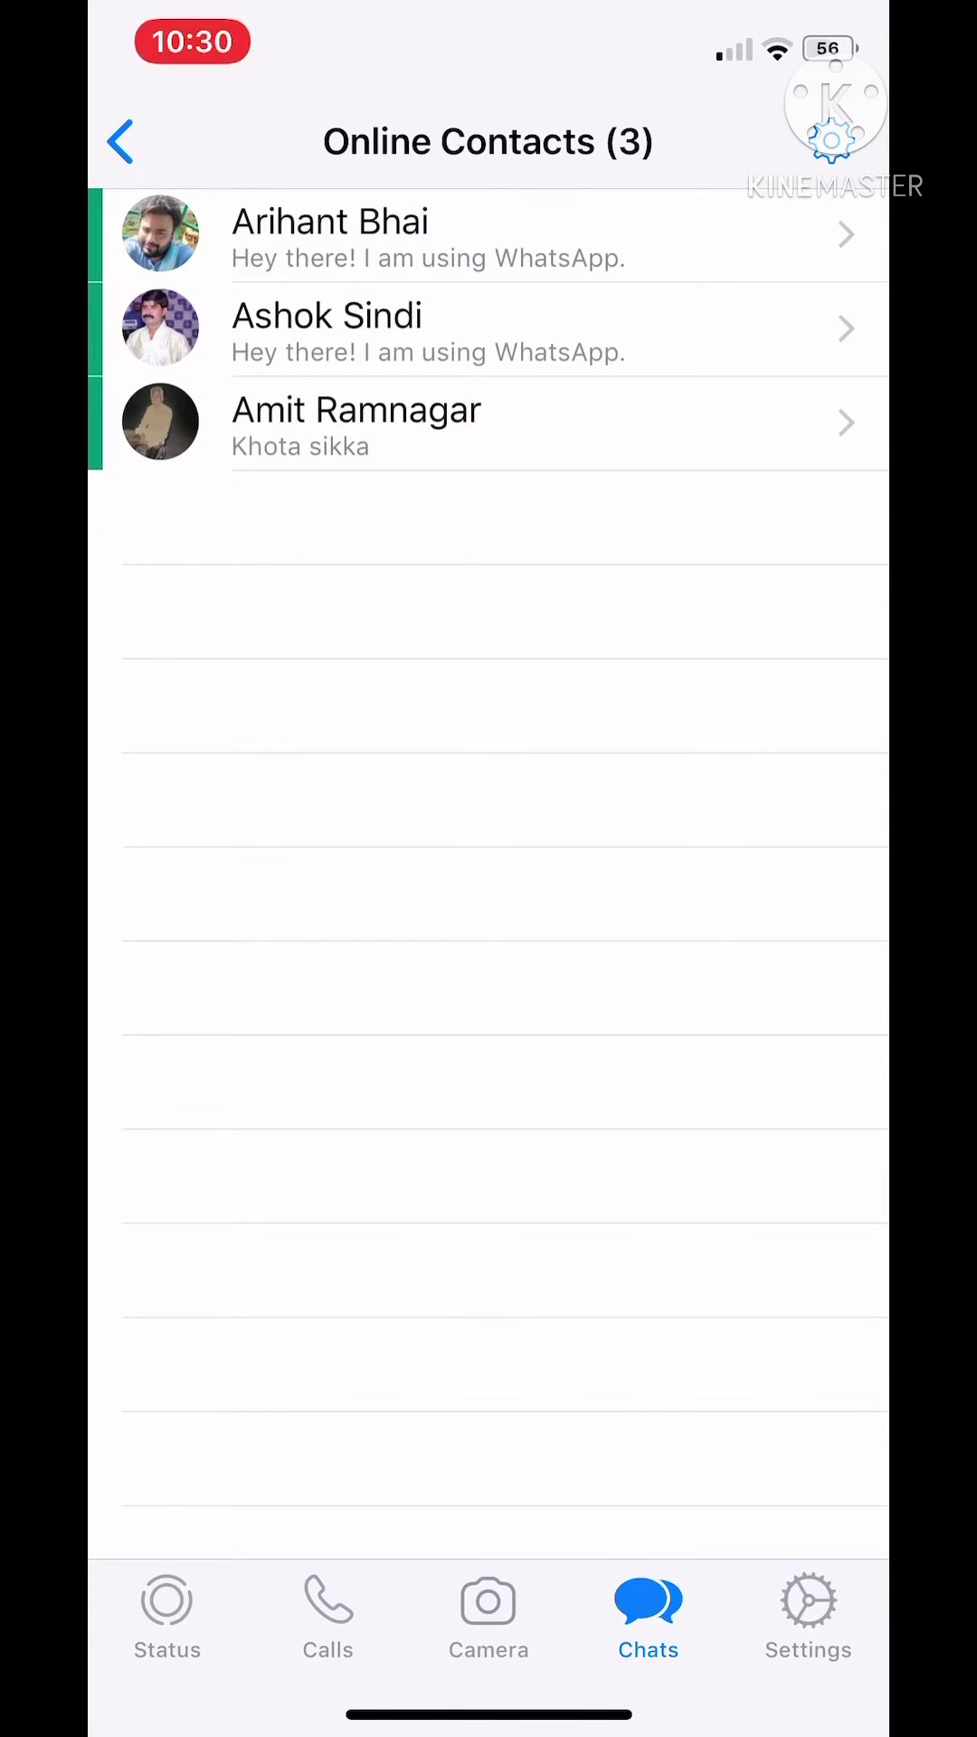
{"action": "left_click", "coordinate": [120, 141]}
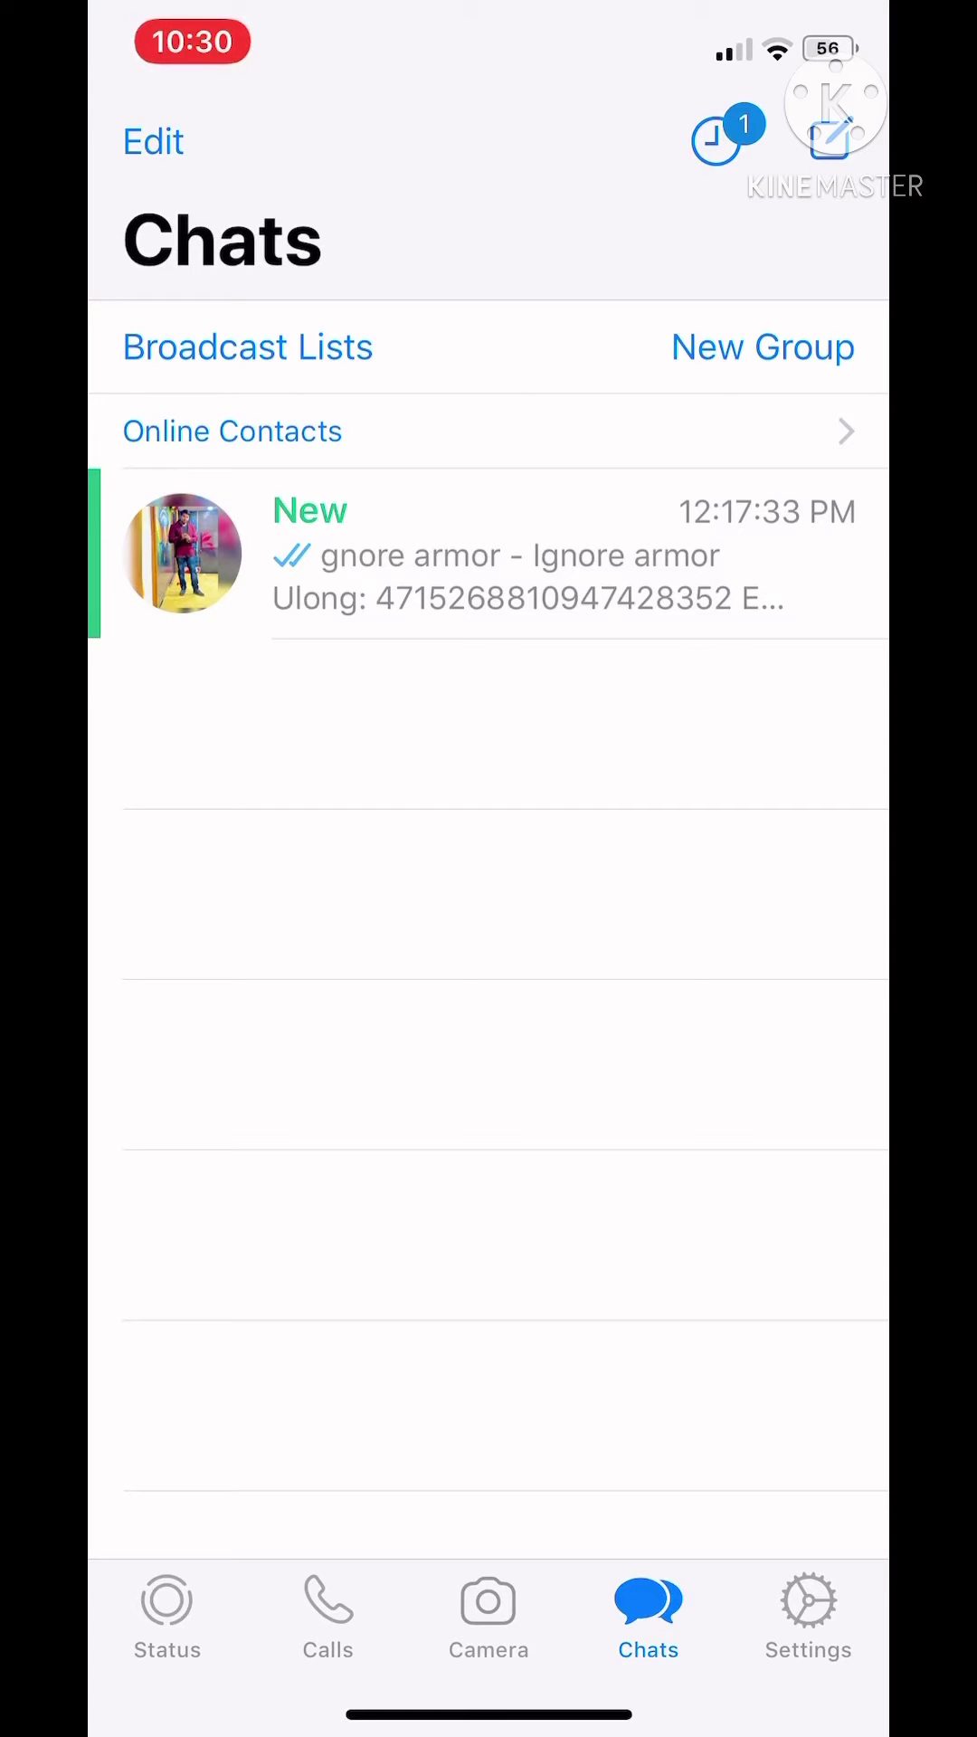
- Partly swipe the New chat row to reveal its online indicator, then close WhatsApp
{"action": "left_click_drag", "start_coordinate": [611, 554], "coordinate": [408, 555]}
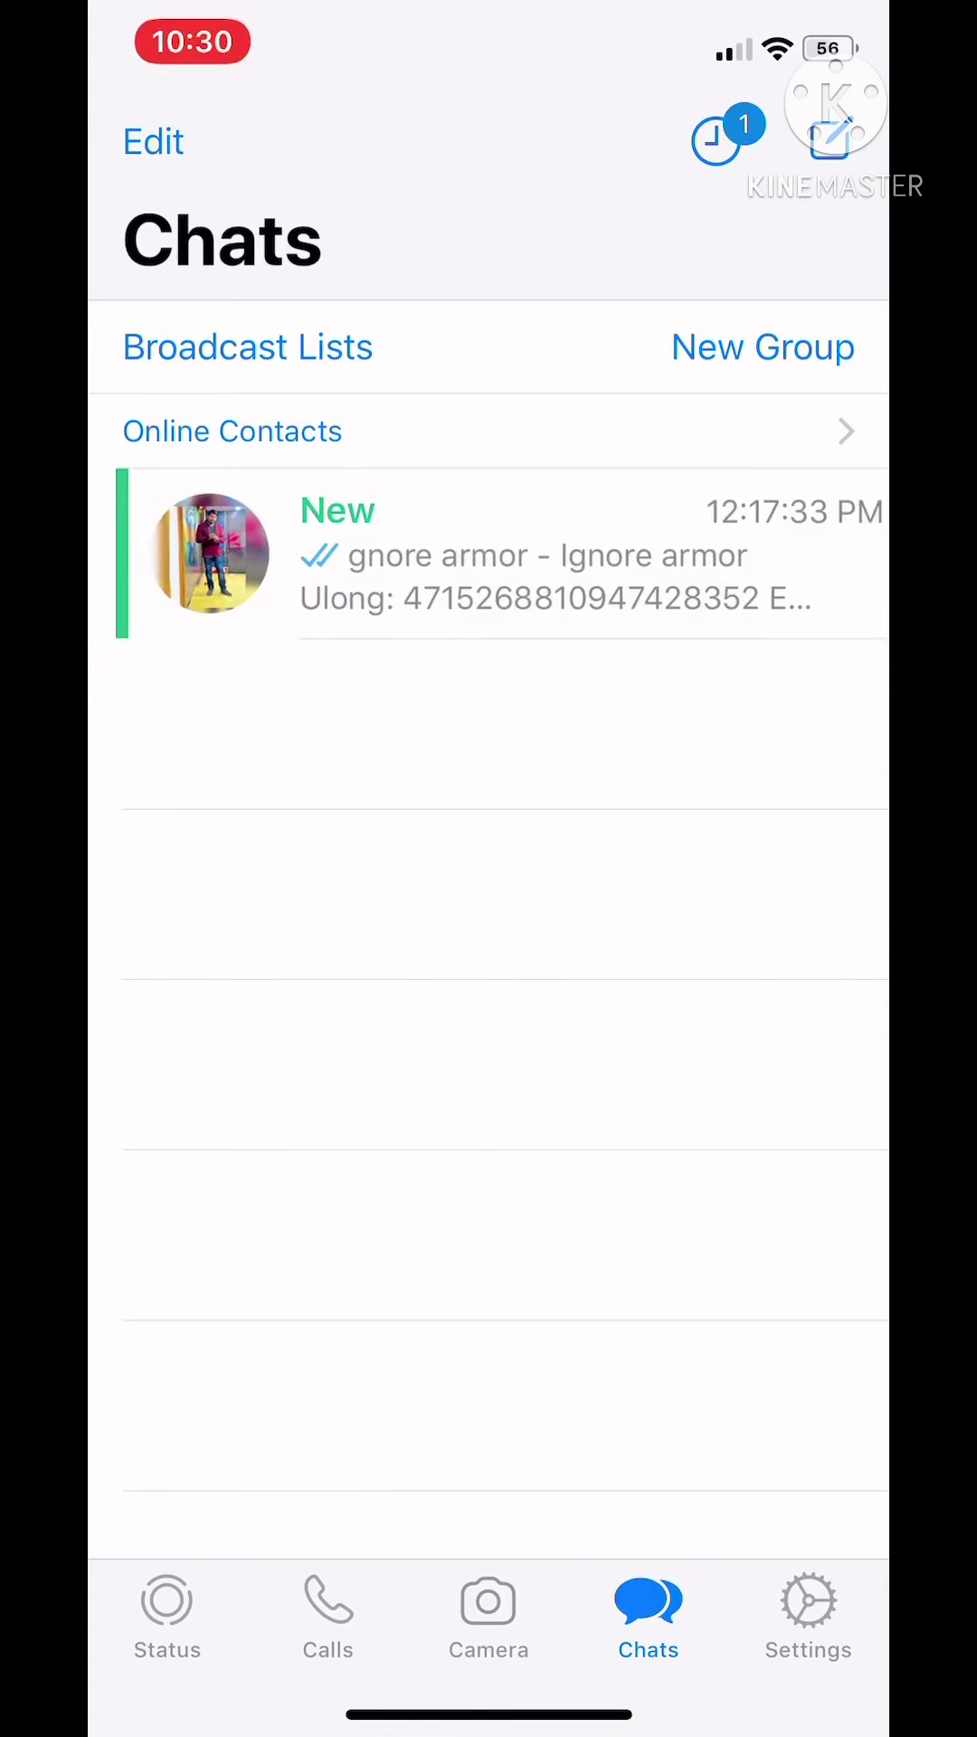
{"action": "left_click_drag", "start_coordinate": [610, 554], "coordinate": [407, 555]}
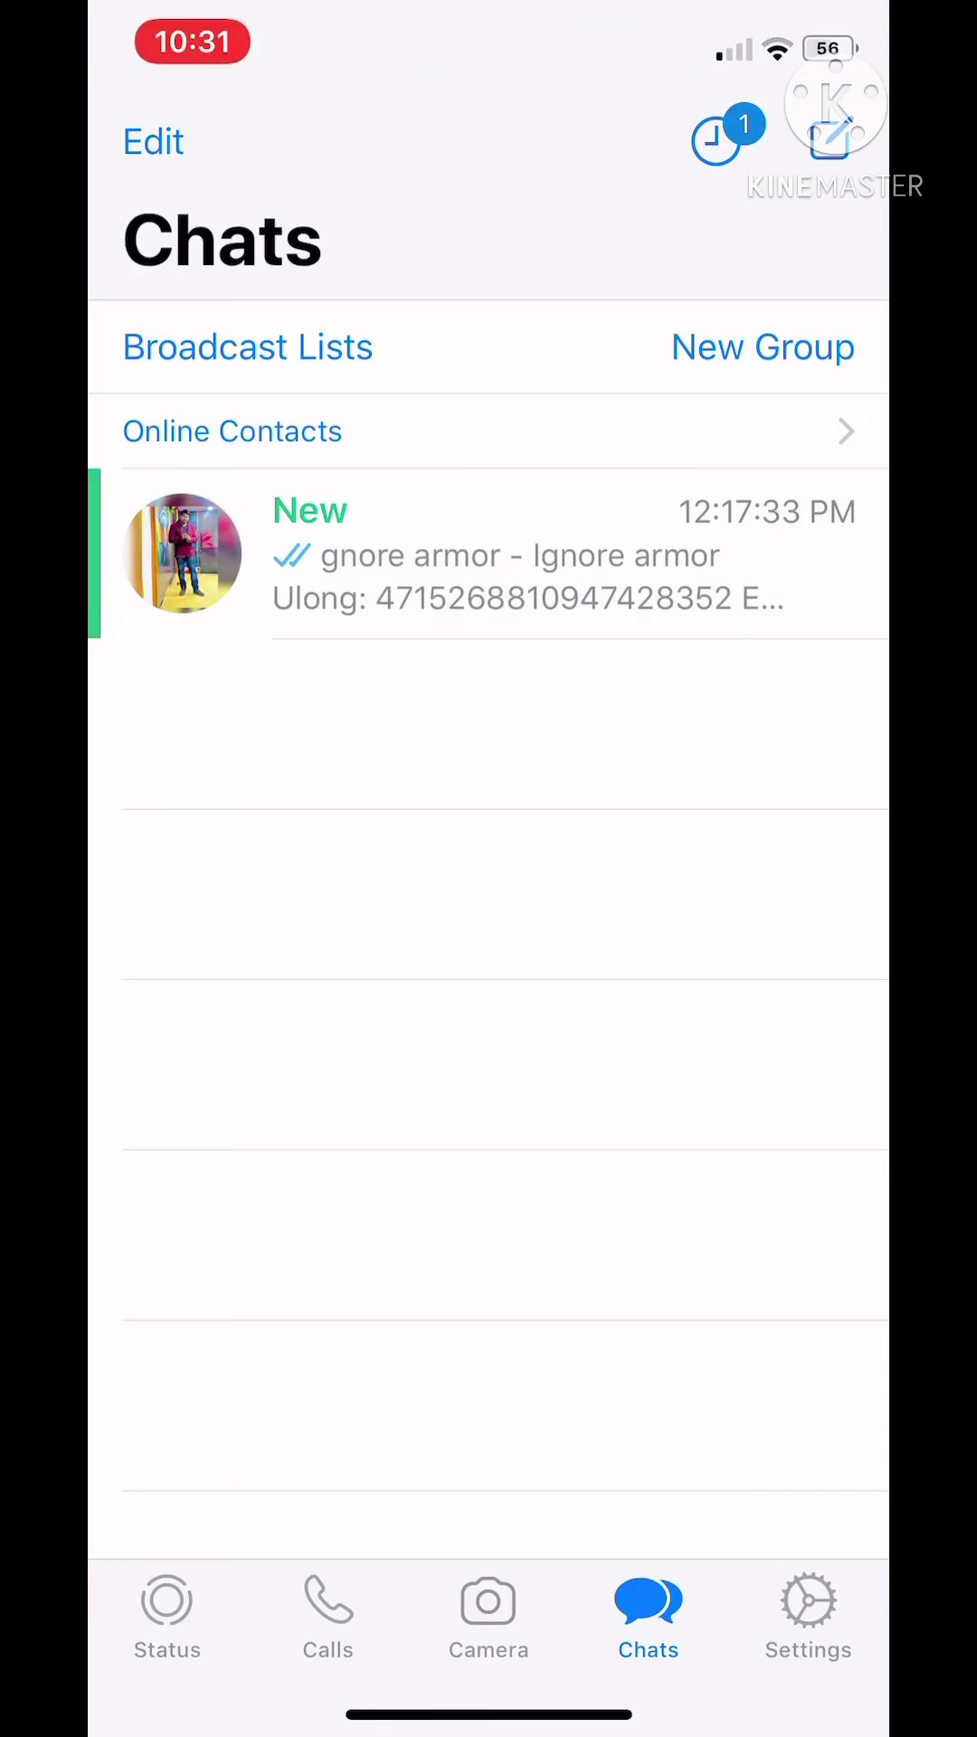
{"action": "key", "text": "super"}
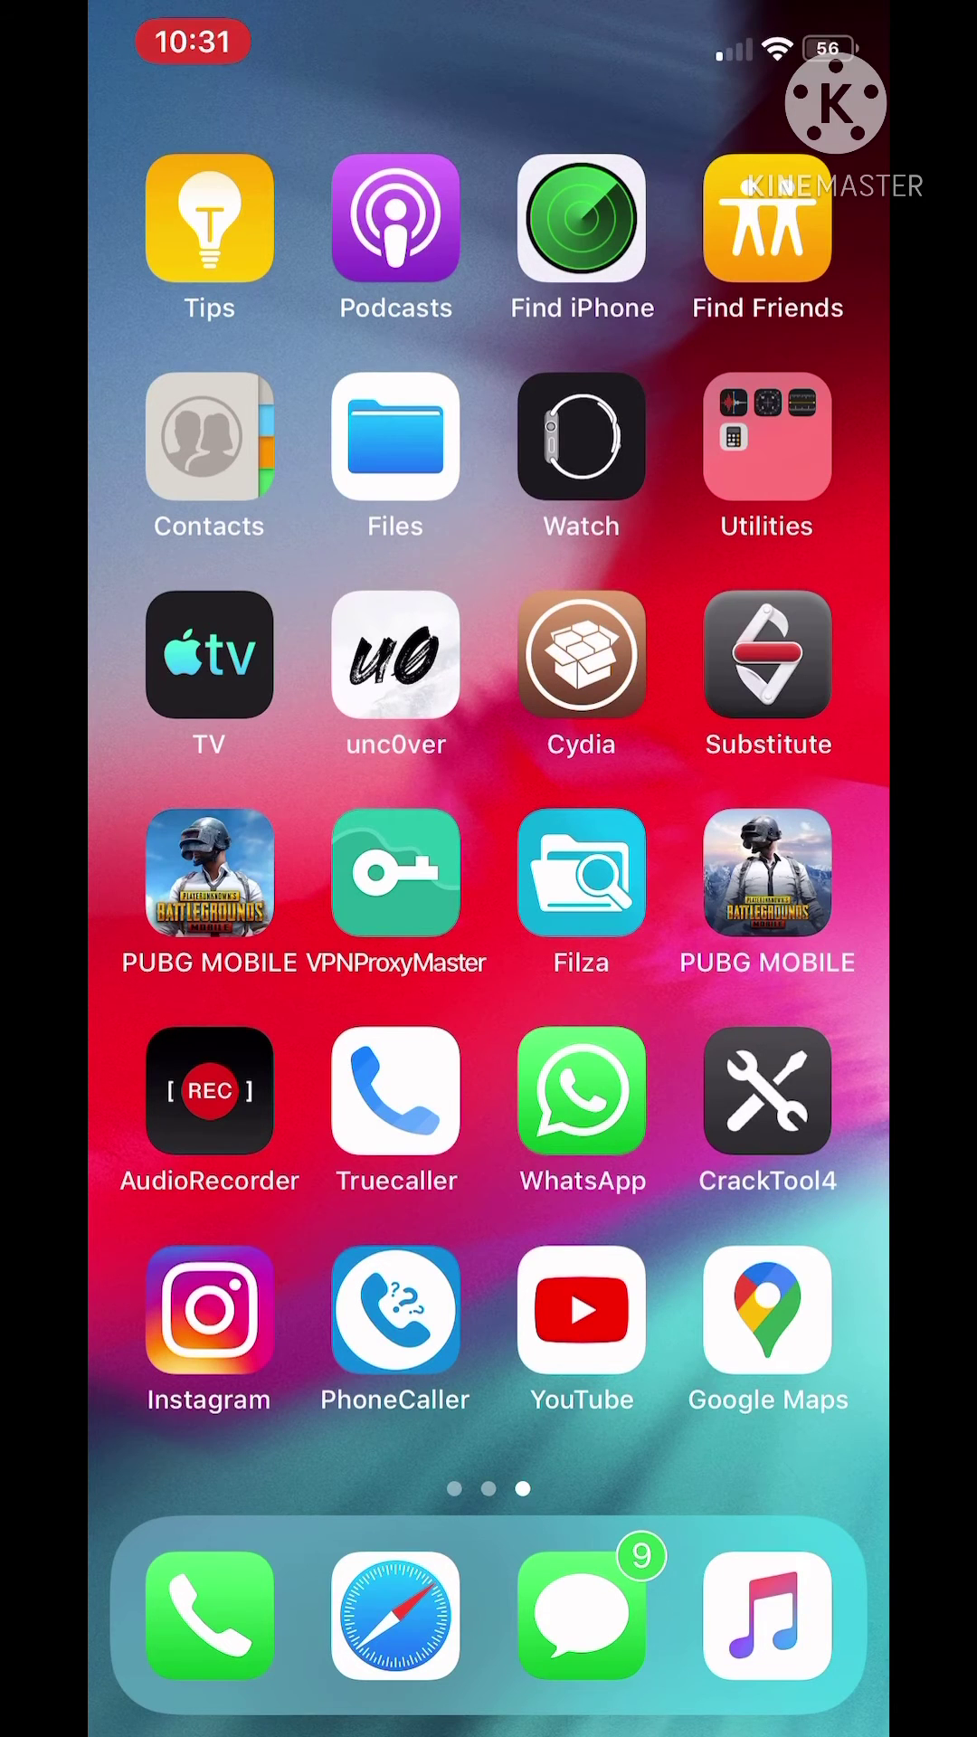
- Launch Cydia from the iOS home screen
{"action": "left_click", "coordinate": [581, 1091]}
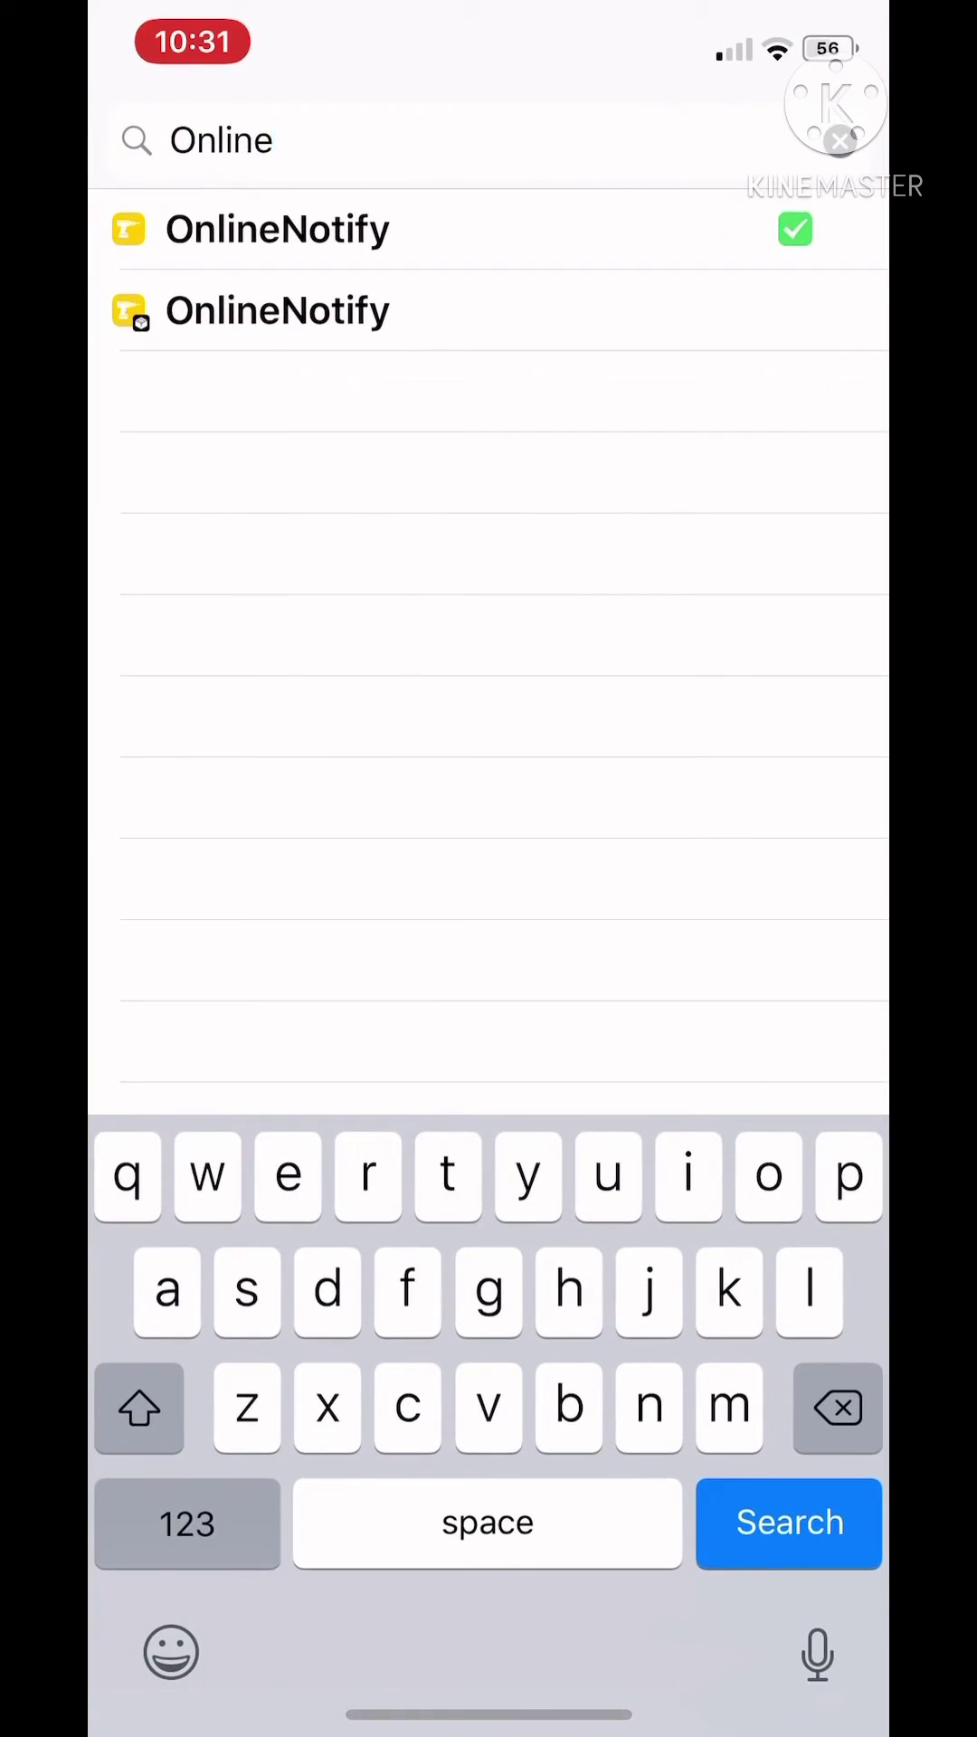
- Review the OnlineNotify package details, then clear the package search and close Cydia
{"action": "left_click", "coordinate": [277, 230]}
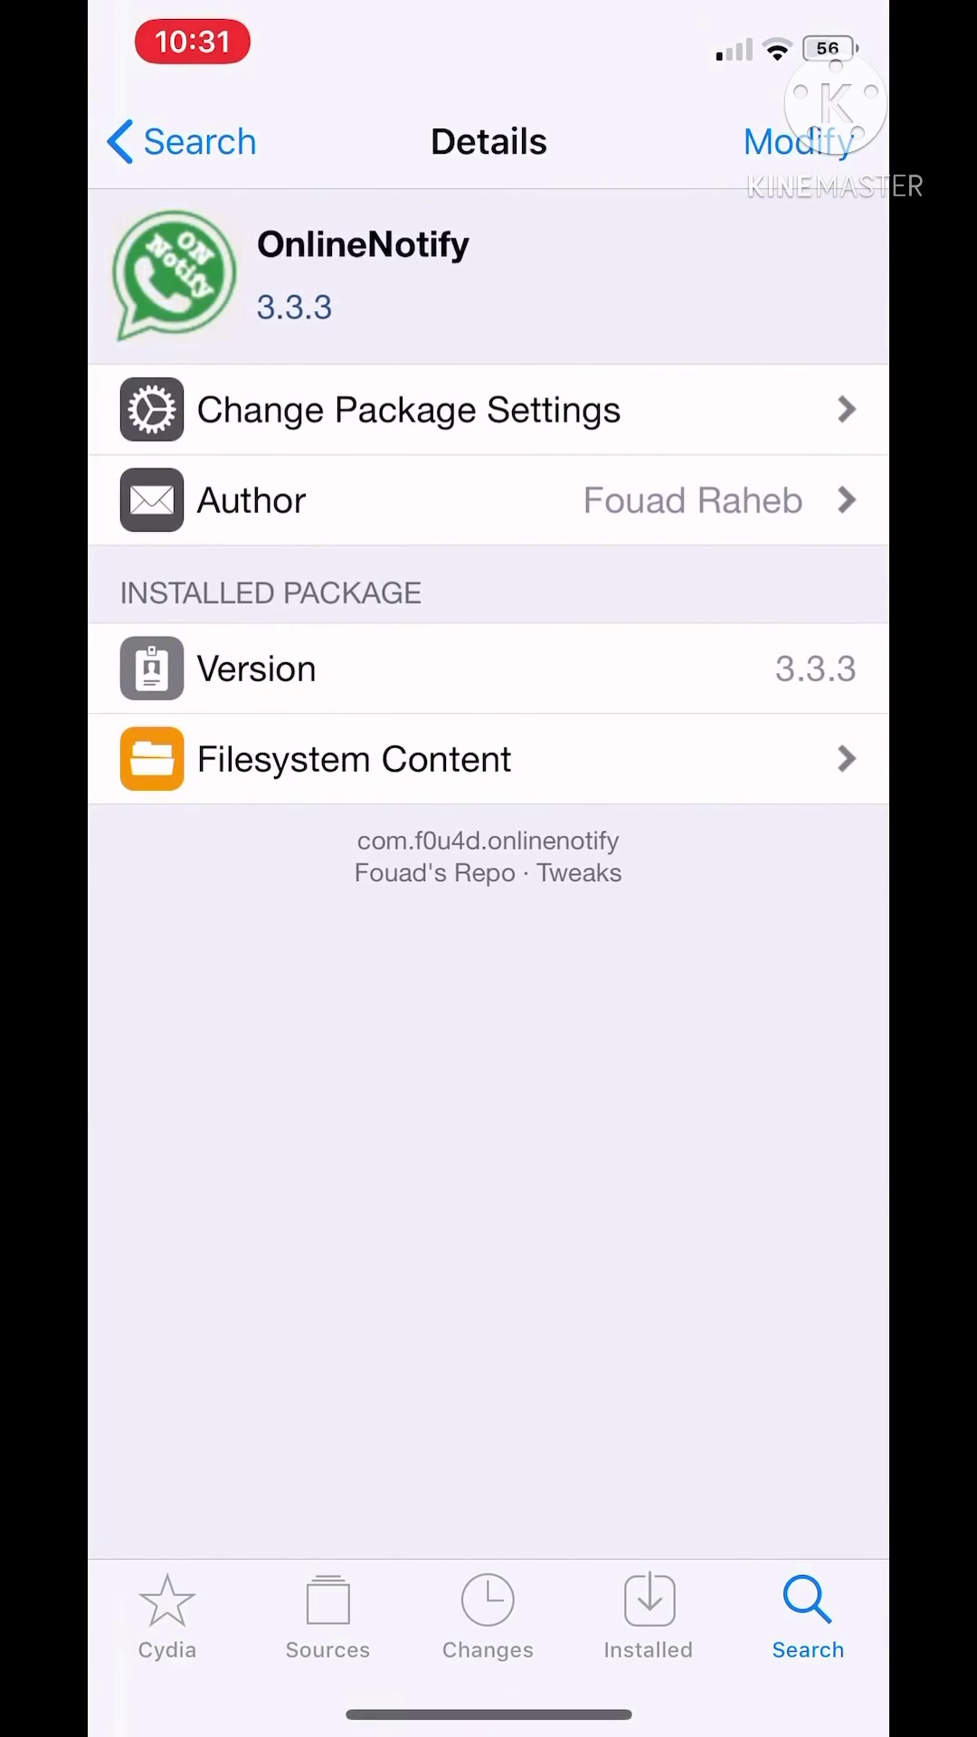
{"action": "scroll", "coordinate": [488, 950], "scroll_direction": "down", "scroll_amount": 2}
{"action": "scroll", "coordinate": [488, 950], "scroll_direction": "down", "scroll_amount": 5}
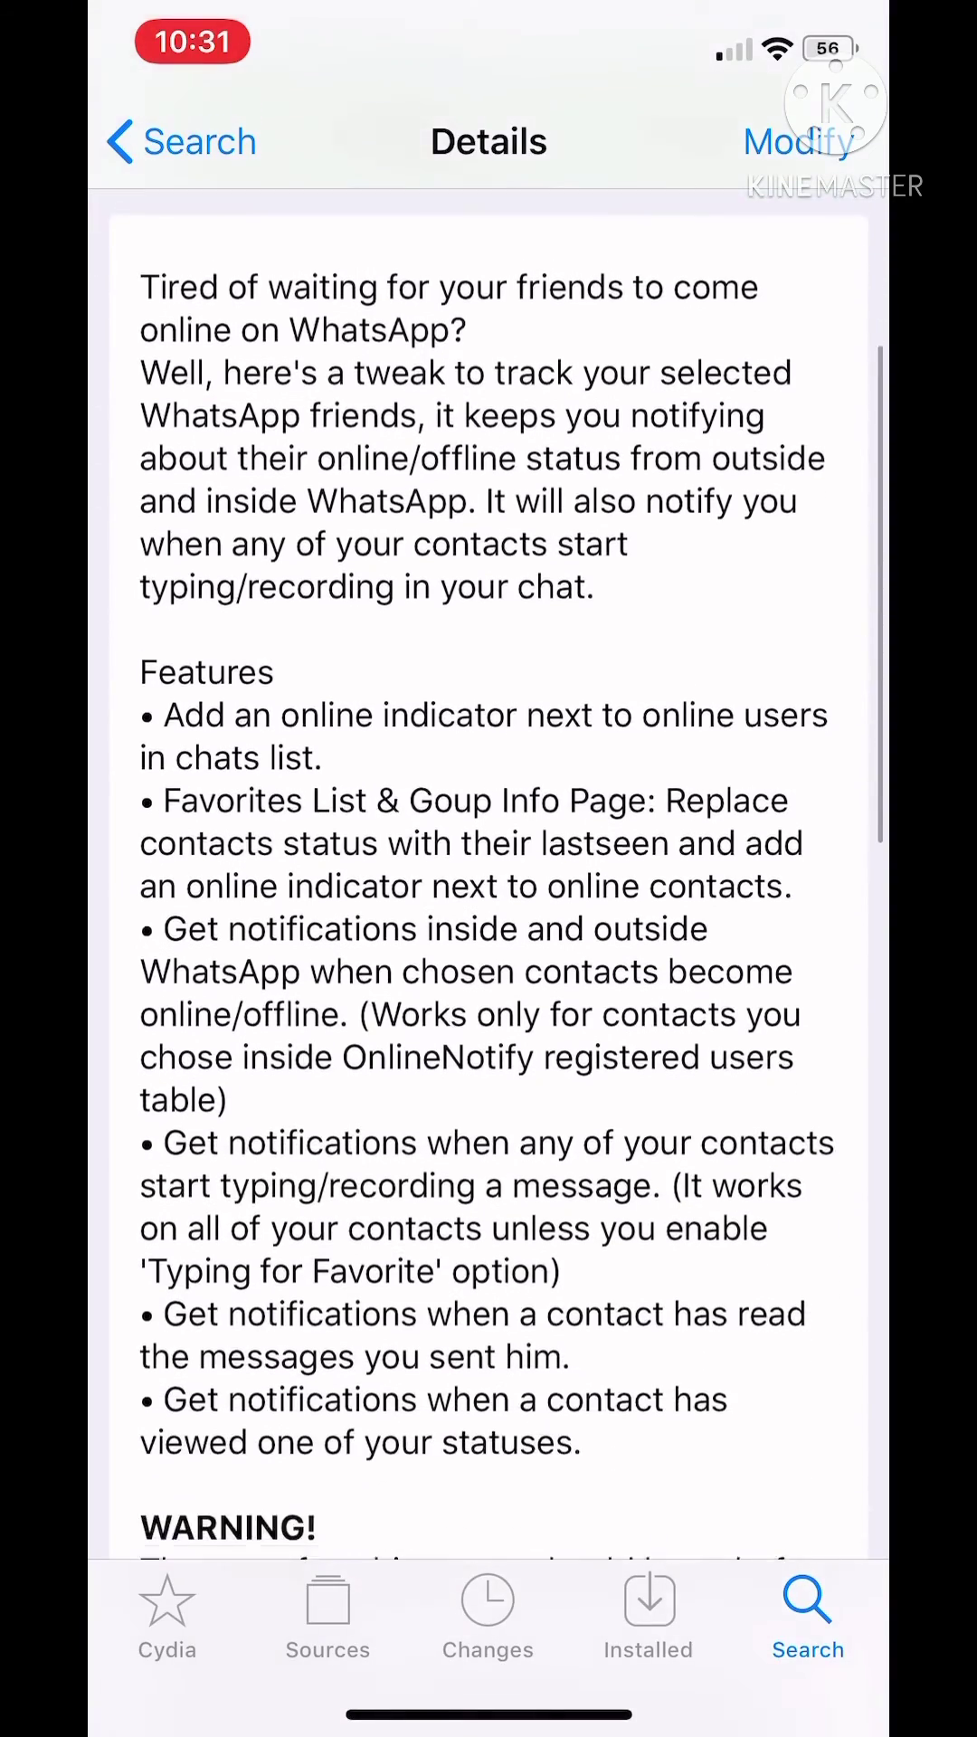
{"action": "scroll", "coordinate": [489, 950], "scroll_direction": "down", "scroll_amount": 5}
{"action": "scroll", "coordinate": [488, 951], "scroll_direction": "down", "scroll_amount": 4}
{"action": "scroll", "coordinate": [489, 949], "scroll_direction": "down", "scroll_amount": 5}
{"action": "scroll", "coordinate": [489, 950], "scroll_direction": "up", "scroll_amount": 2}
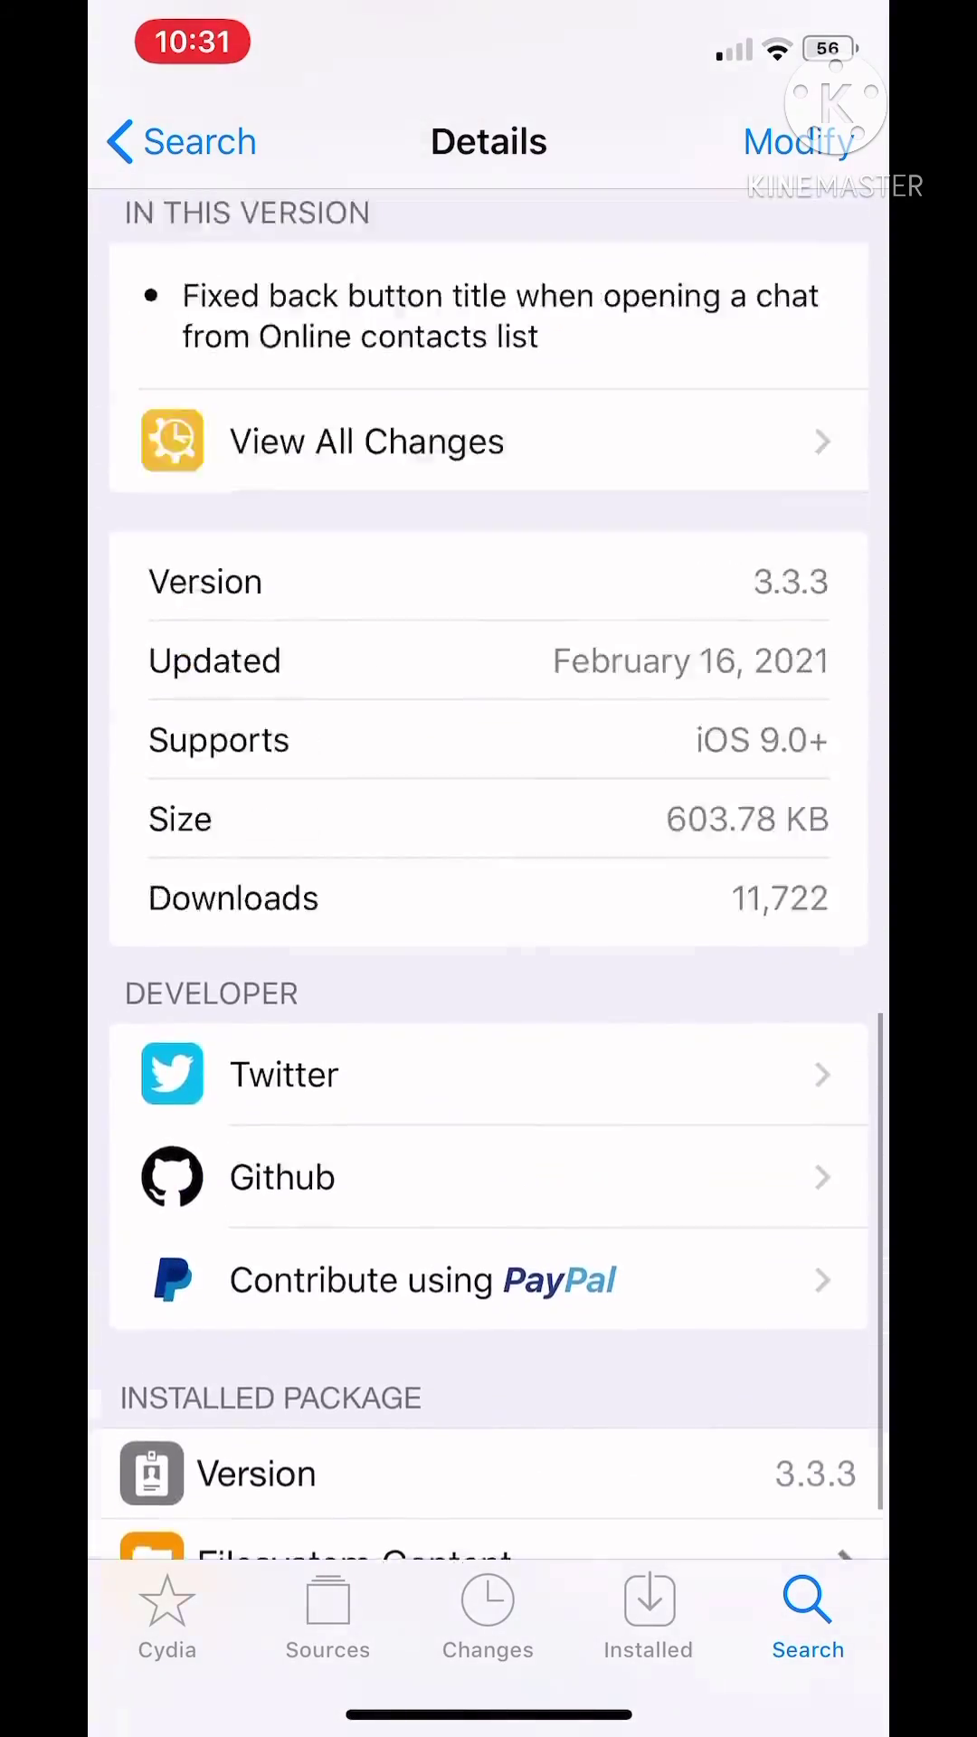
{"action": "scroll", "coordinate": [489, 949], "scroll_direction": "up", "scroll_amount": 6}
{"action": "scroll", "coordinate": [489, 950], "scroll_direction": "up", "scroll_amount": 6}
{"action": "scroll", "coordinate": [488, 950], "scroll_direction": "up", "scroll_amount": 6}
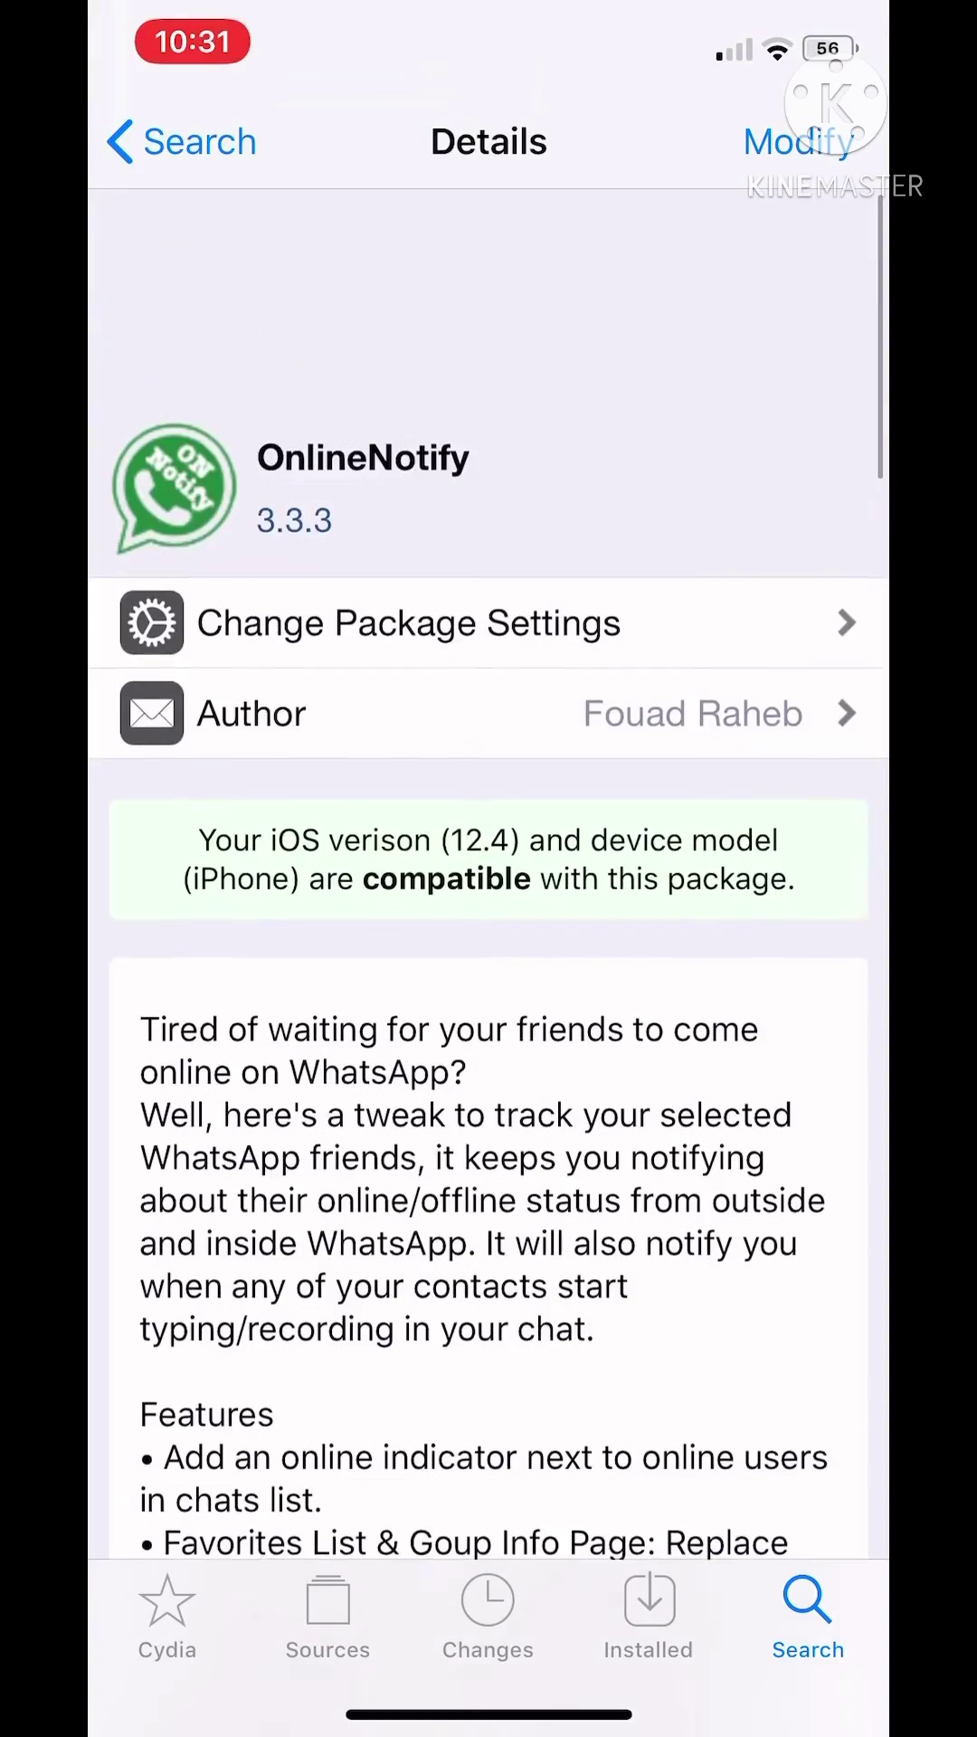
{"action": "scroll", "coordinate": [489, 951], "scroll_direction": "down", "scroll_amount": 1}
{"action": "scroll", "coordinate": [489, 950], "scroll_direction": "up", "scroll_amount": 1}
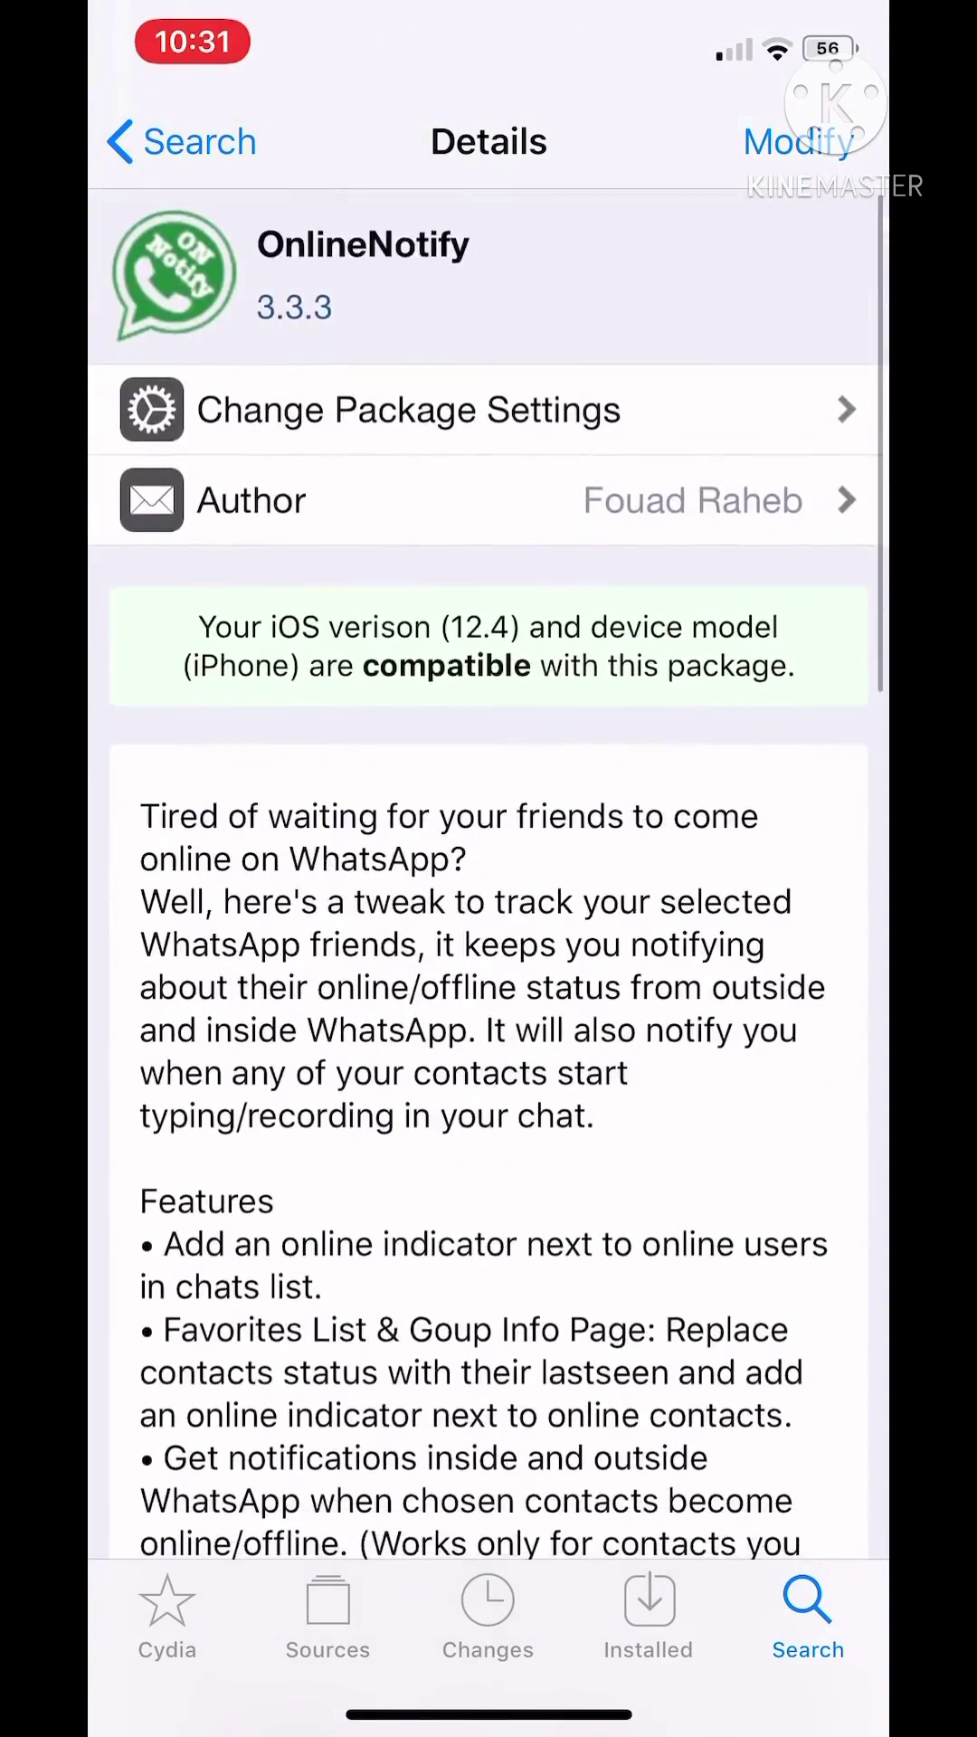
{"action": "scroll", "coordinate": [490, 949], "scroll_direction": "down", "scroll_amount": 5}
{"action": "scroll", "coordinate": [489, 950], "scroll_direction": "down", "scroll_amount": 4}
{"action": "scroll", "coordinate": [489, 950], "scroll_direction": "down", "scroll_amount": 6}
{"action": "scroll", "coordinate": [488, 950], "scroll_direction": "up", "scroll_amount": 1}
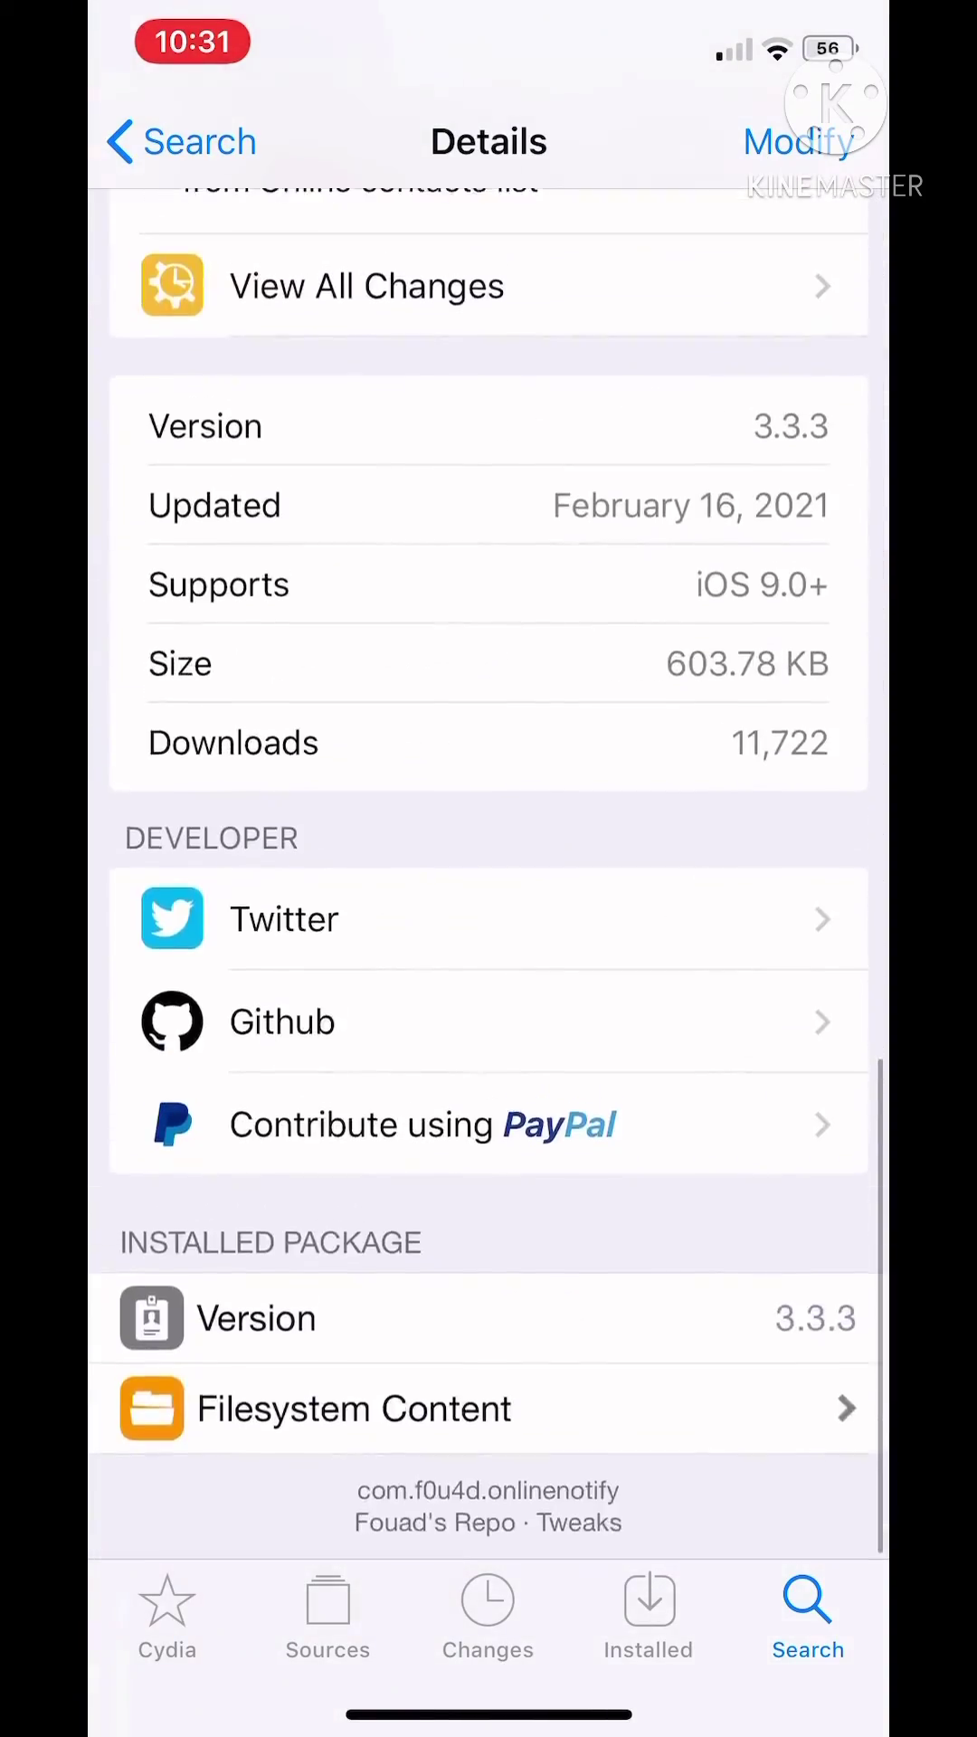
{"action": "scroll", "coordinate": [489, 950], "scroll_direction": "up", "scroll_amount": 5}
{"action": "scroll", "coordinate": [489, 950], "scroll_direction": "up", "scroll_amount": 5}
{"action": "scroll", "coordinate": [488, 950], "scroll_direction": "up", "scroll_amount": 2}
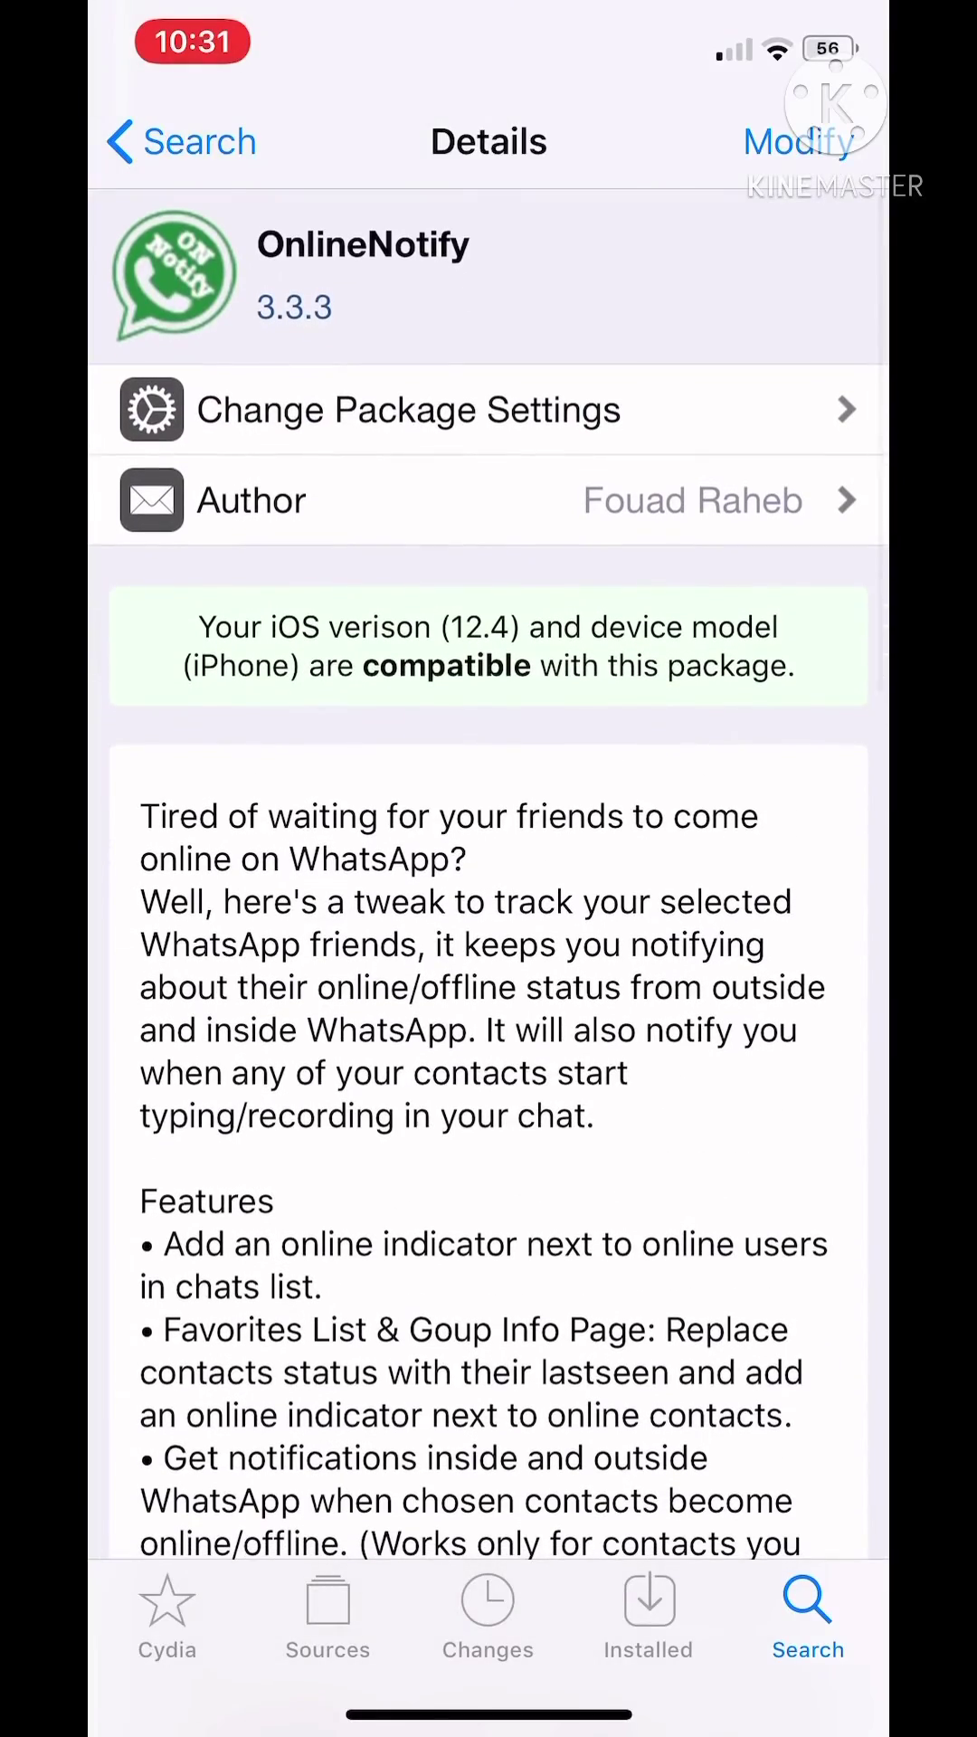
{"action": "left_click", "coordinate": [180, 142]}
{"action": "left_click", "coordinate": [489, 141]}
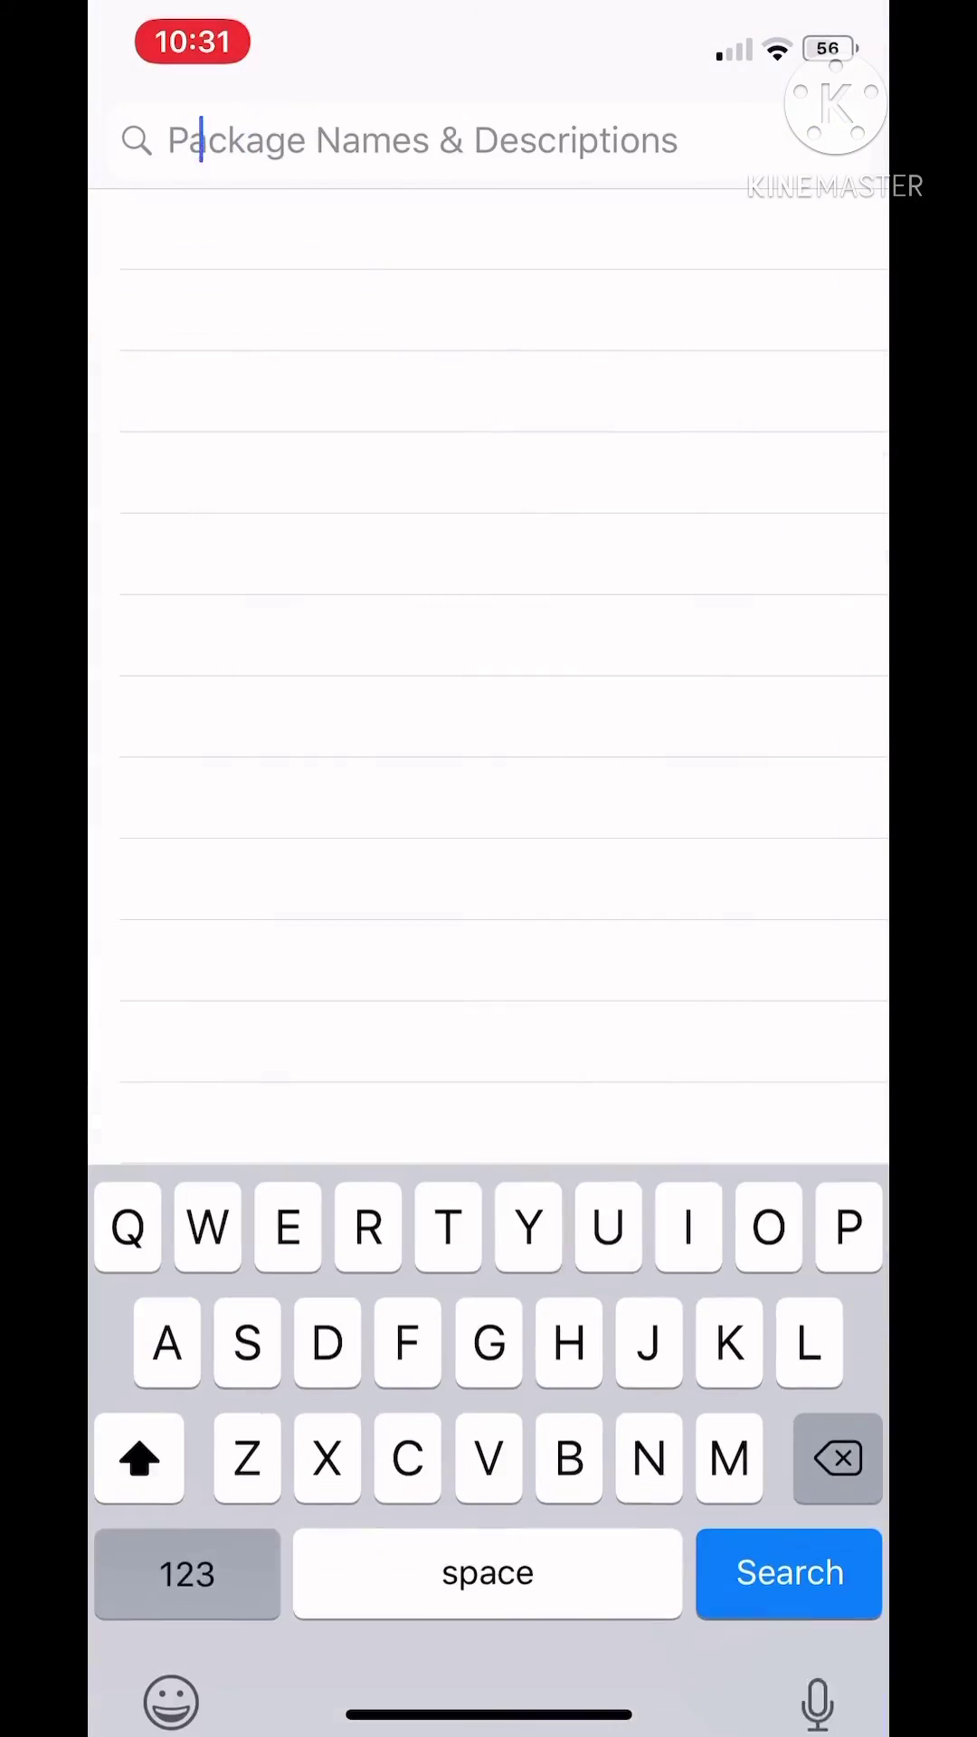
{"action": "key", "text": "super"}
- Launch WhatsApp, view the four online contacts, then return to Chats and close the app
{"action": "left_click", "coordinate": [580, 1083]}
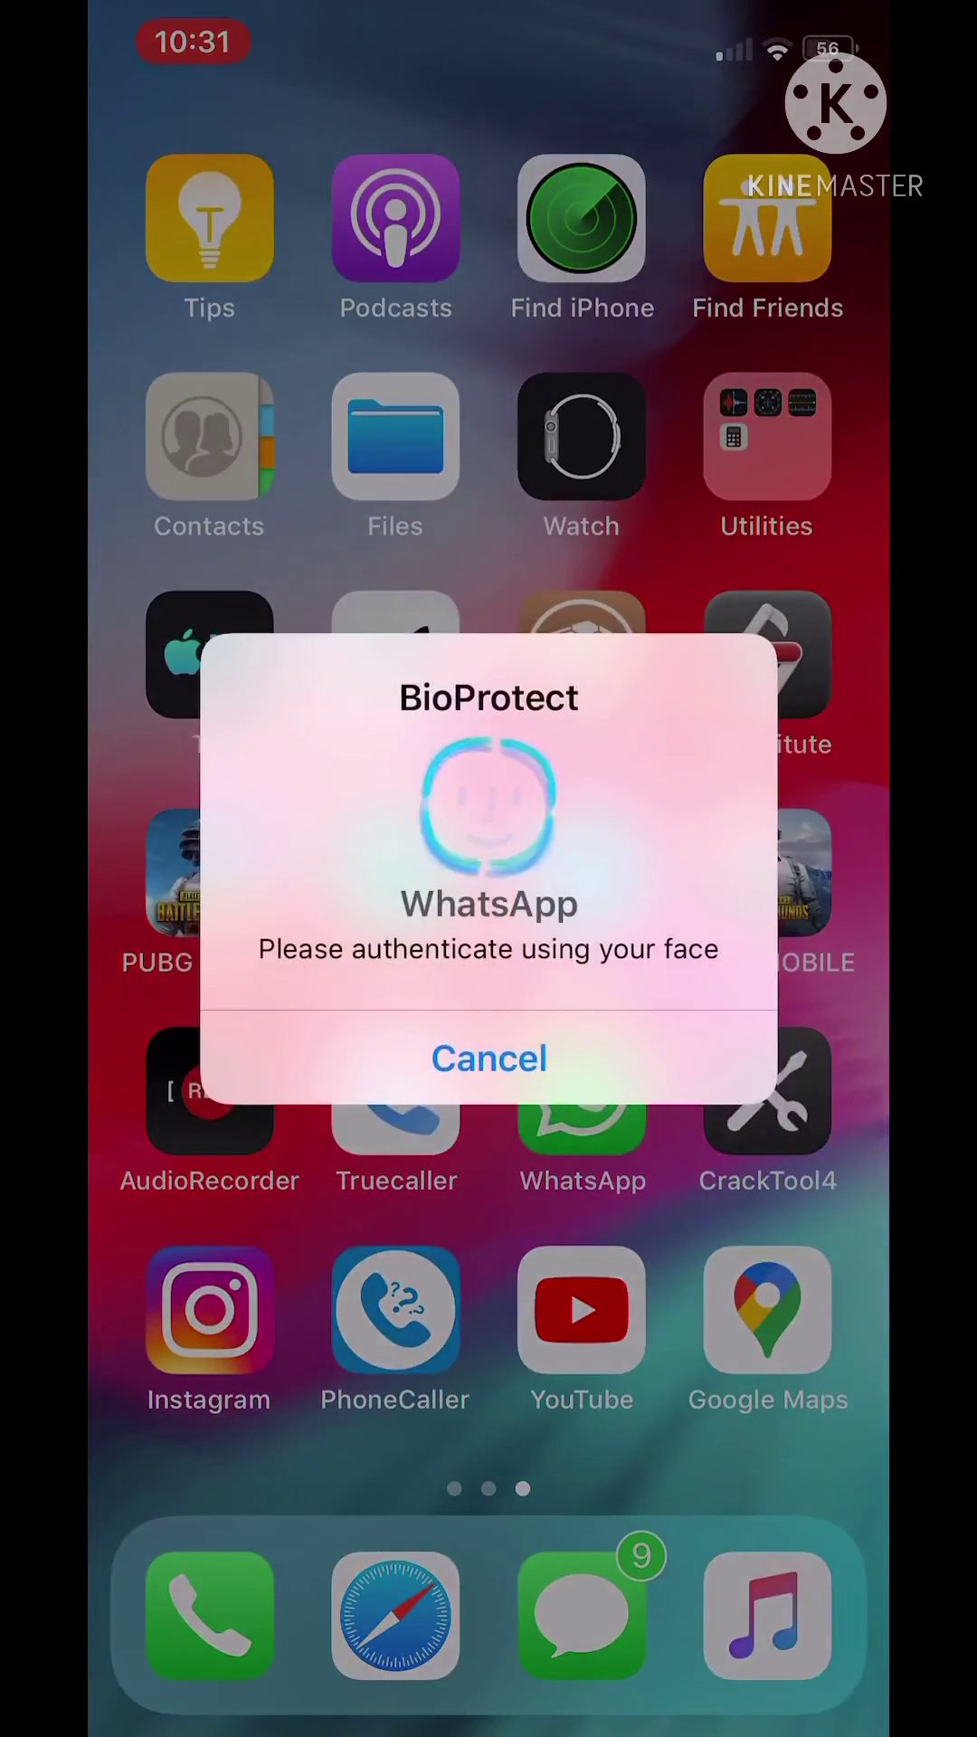
{"action": "left_click", "coordinate": [489, 431]}
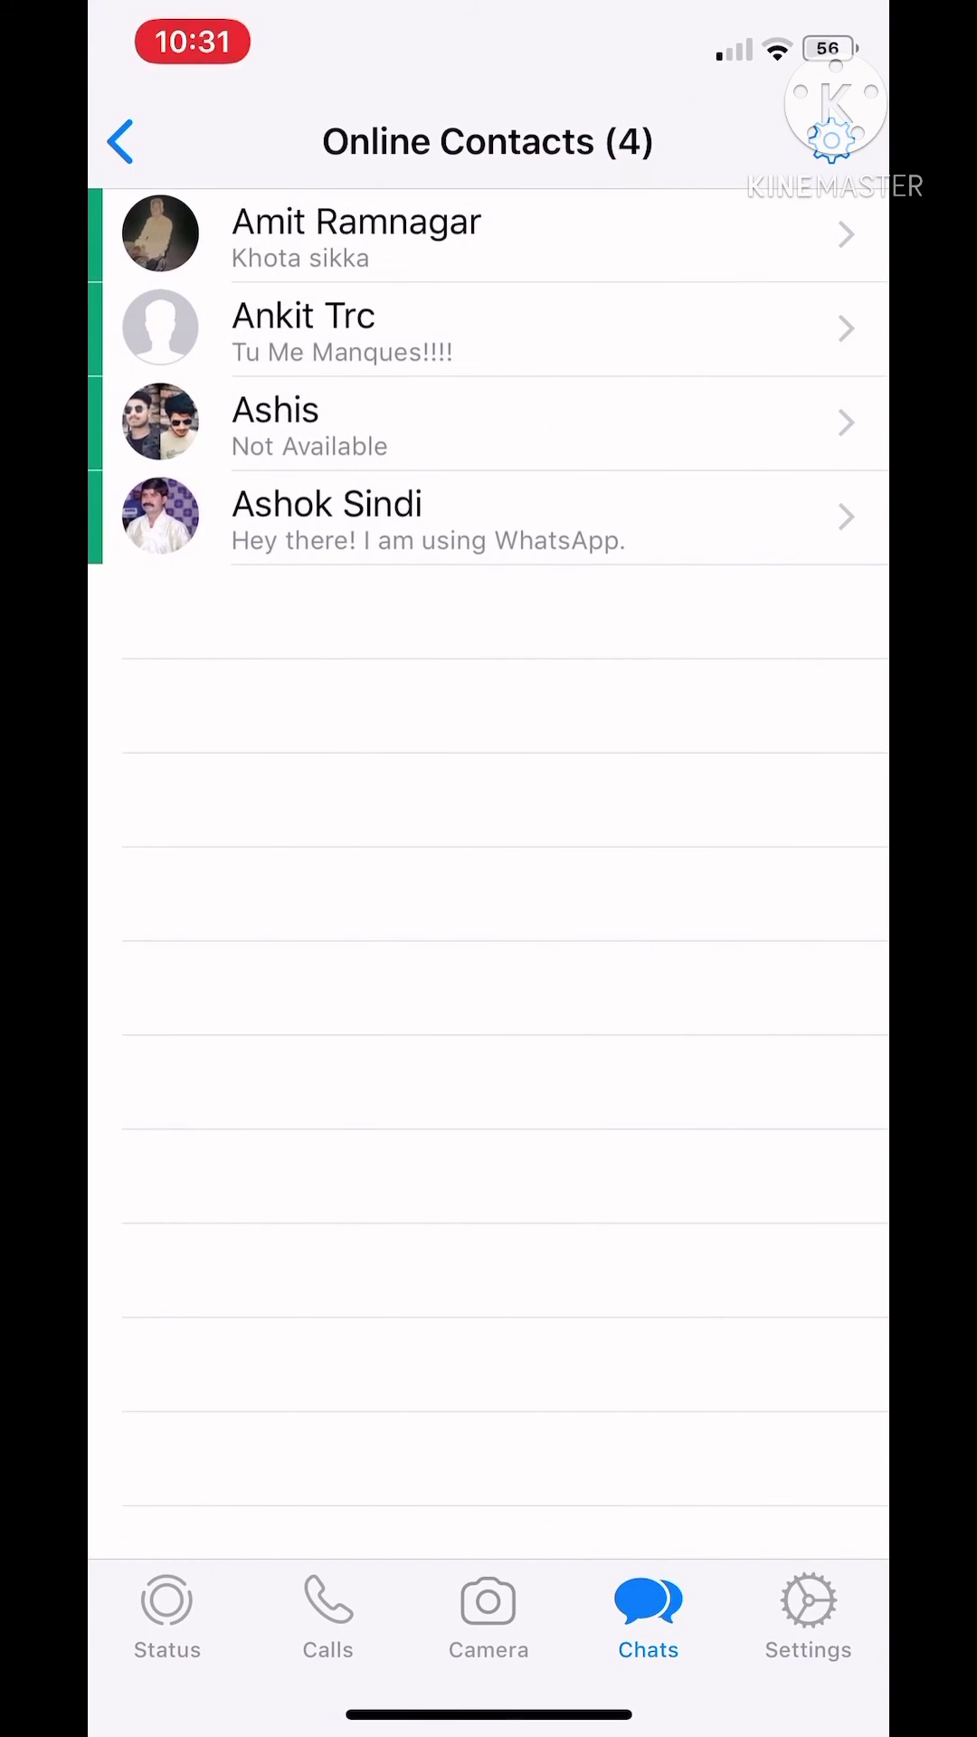
{"action": "scroll", "coordinate": [489, 679], "scroll_direction": "down", "scroll_amount": 2}
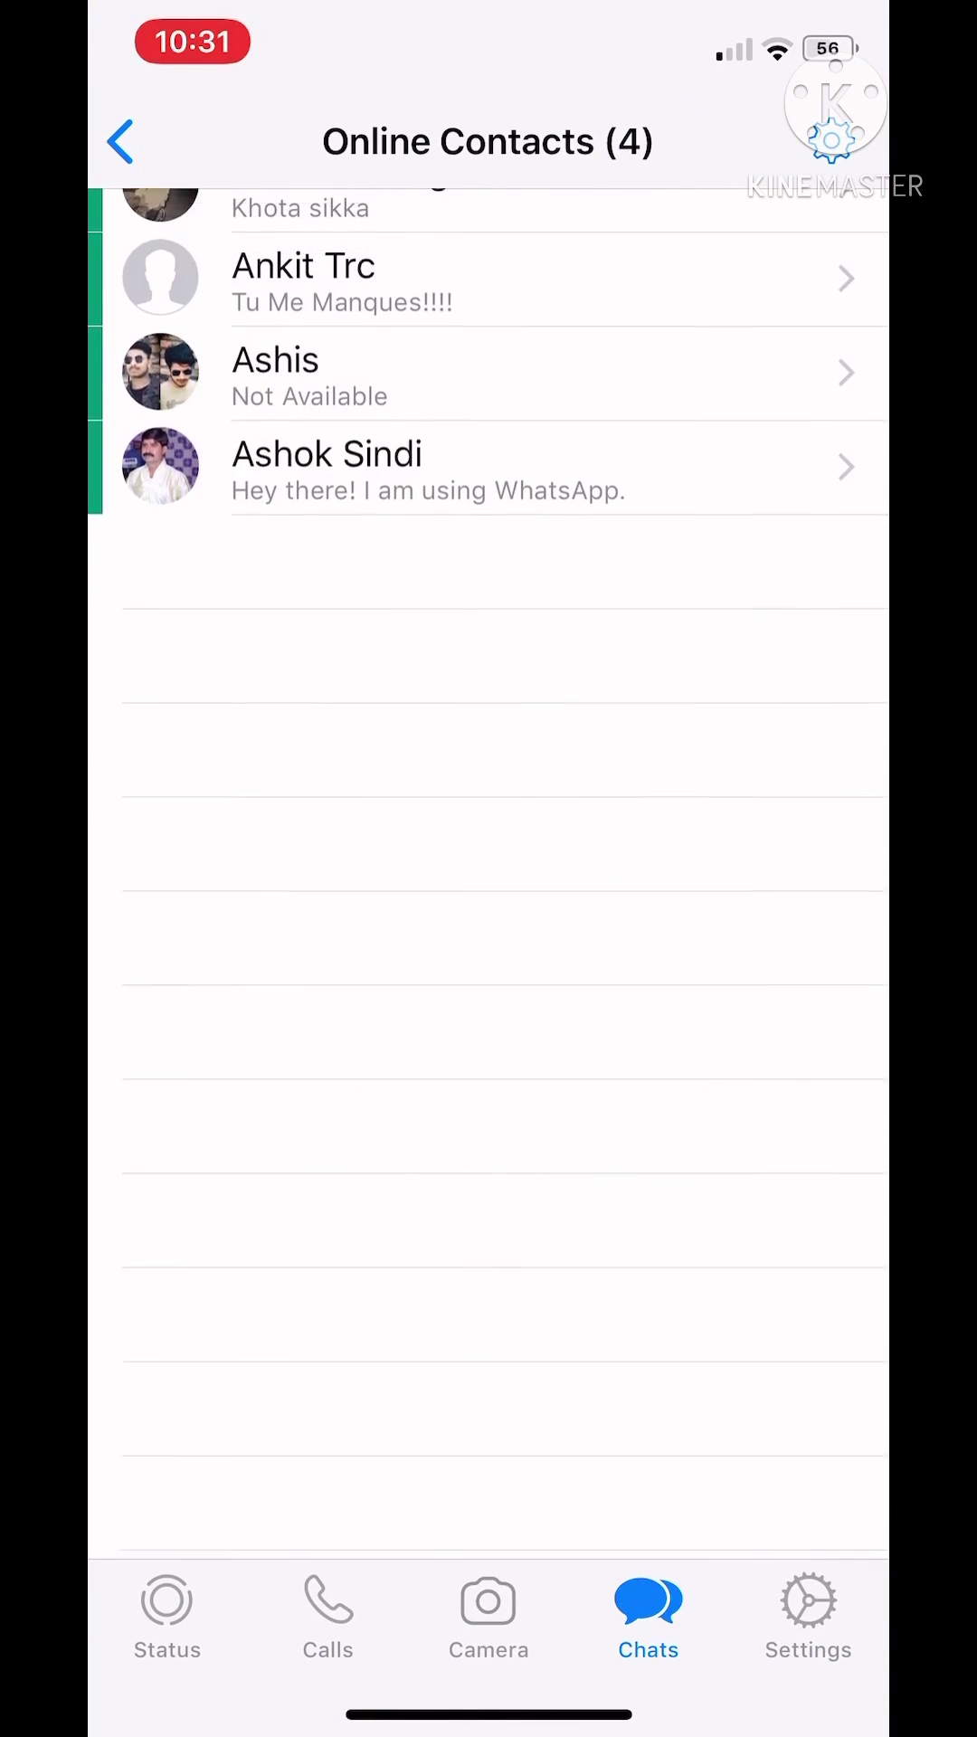
{"action": "left_click", "coordinate": [121, 142]}
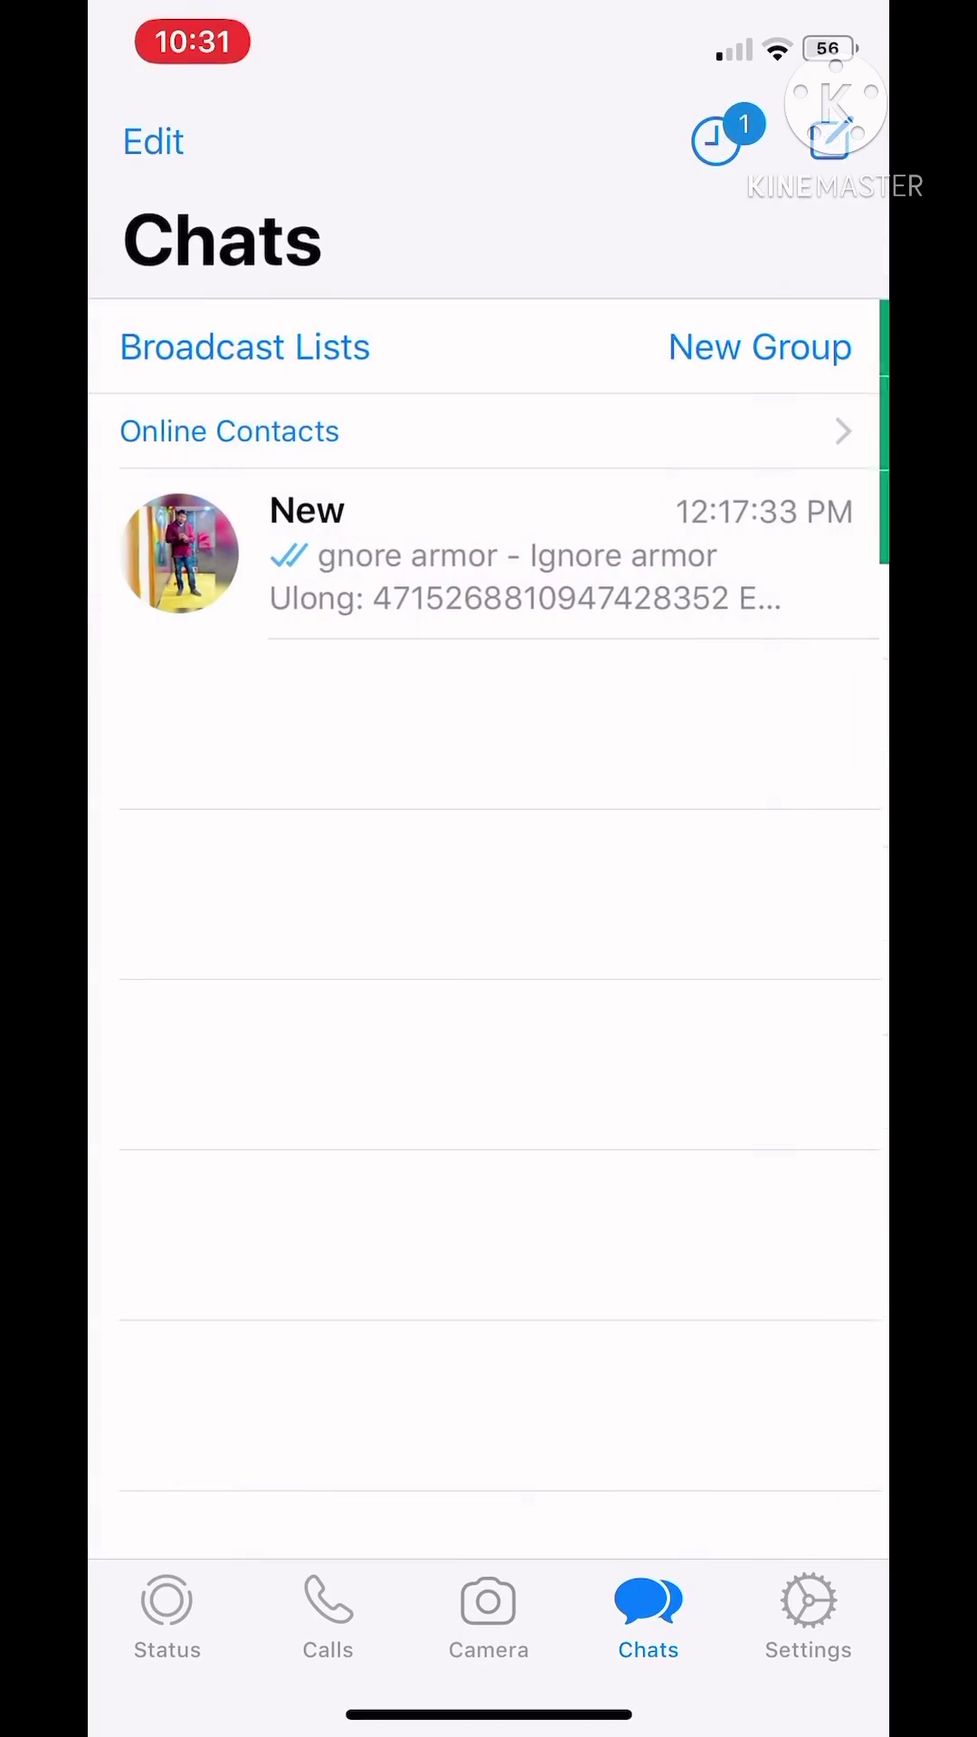
{"action": "left_click_drag", "start_coordinate": [489, 1713], "coordinate": [489, 814]}
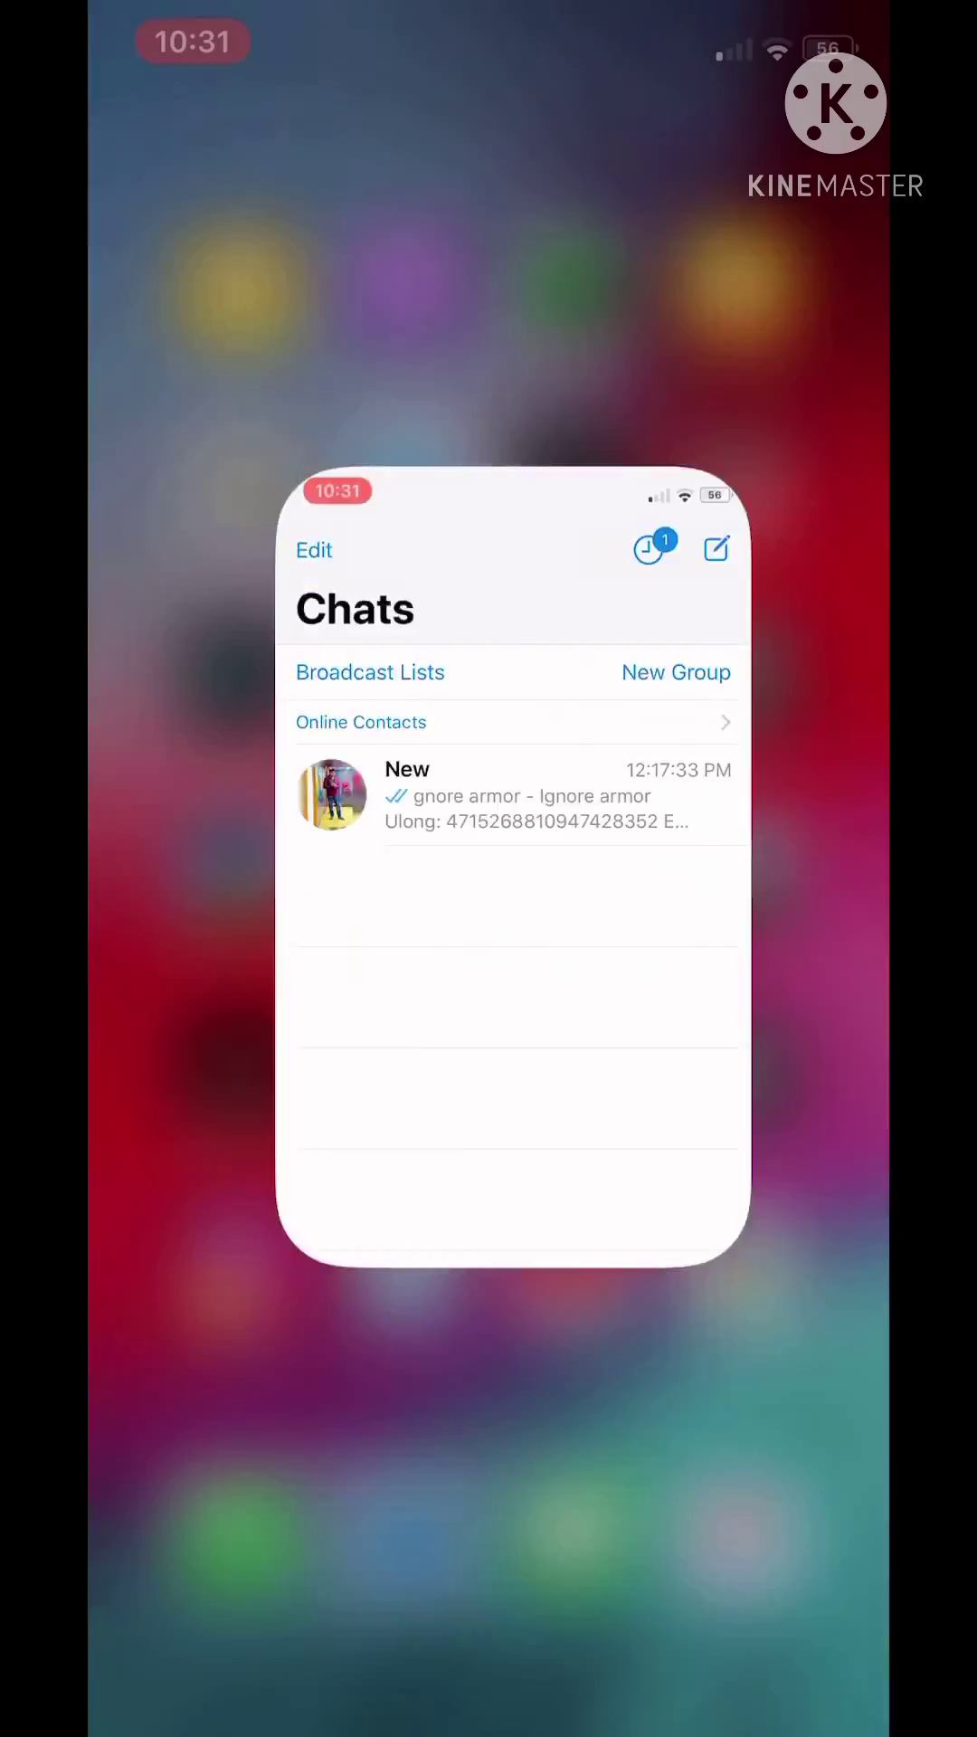
{"action": "mouse_move", "coordinate": [679, 869]}
{"action": "left_mouse_down"}
{"action": "mouse_move", "coordinate": [204, 868]}
{"action": "mouse_move", "coordinate": [678, 869]}
{"action": "left_mouse_up"}
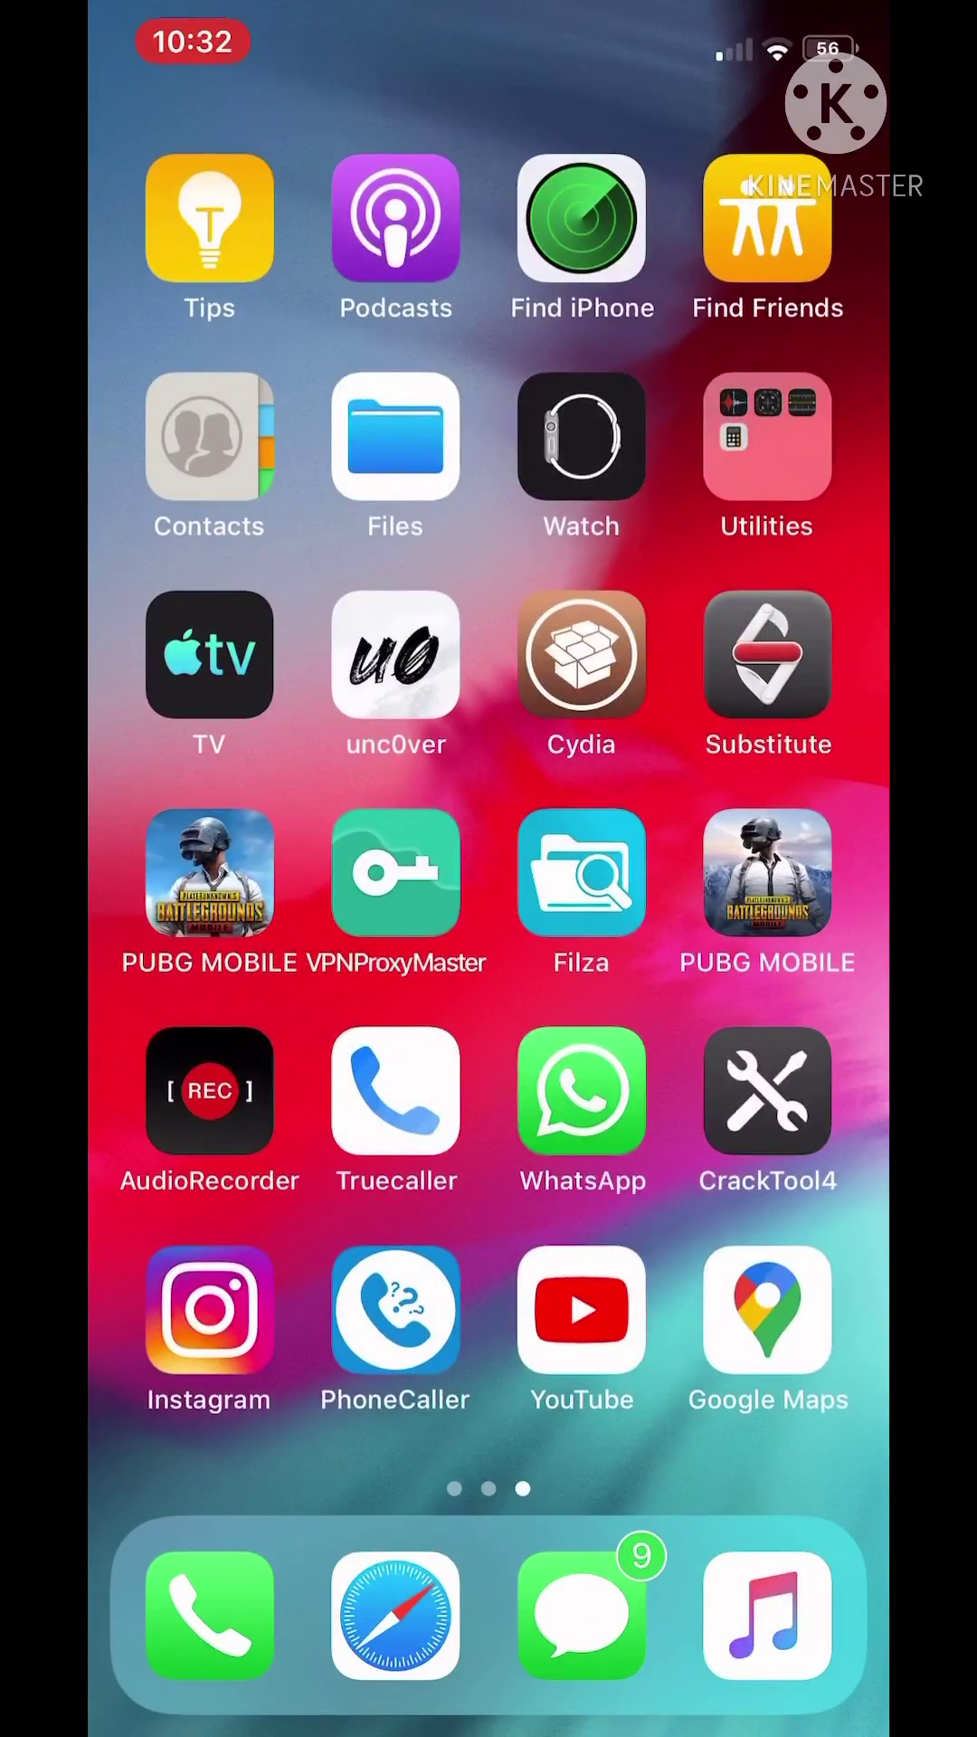